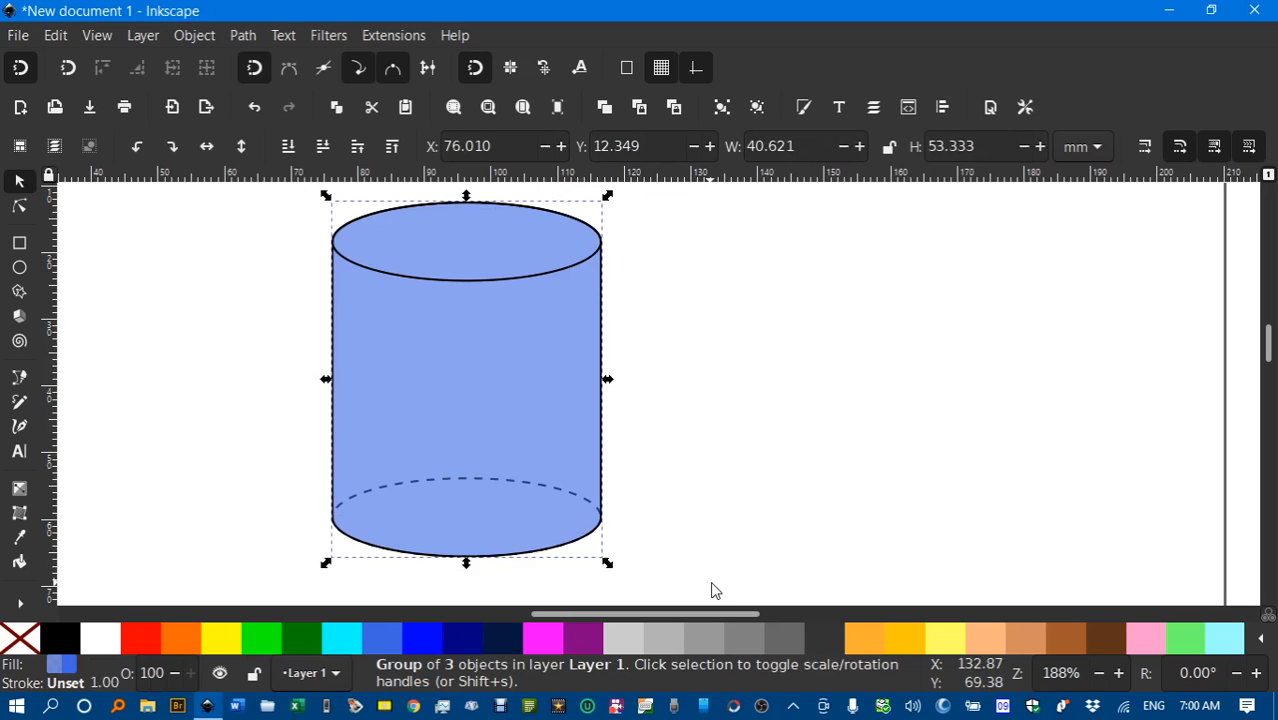
# Delete the selected blue cylinder group, leaving an empty document canvas.
pyautogui.press('Delete')
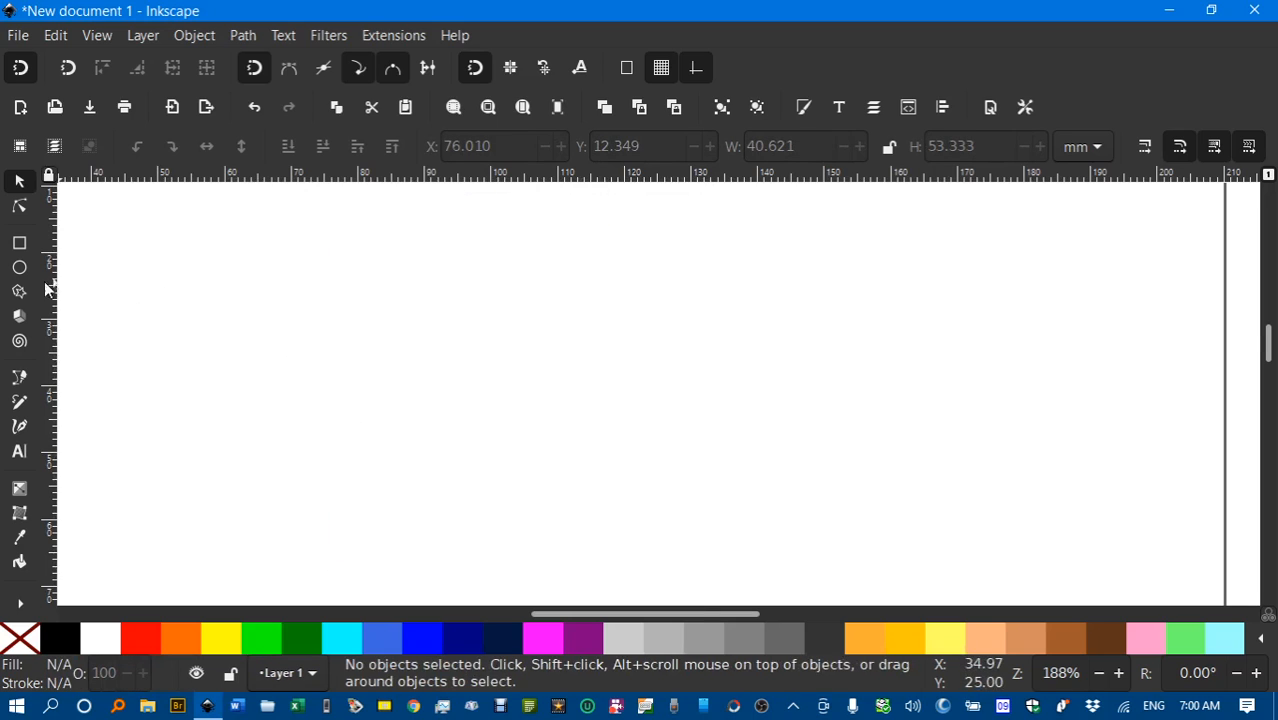
# Draw a wide, flat ellipse near the page's upper left and fill it blue.
pyautogui.click(18, 270)
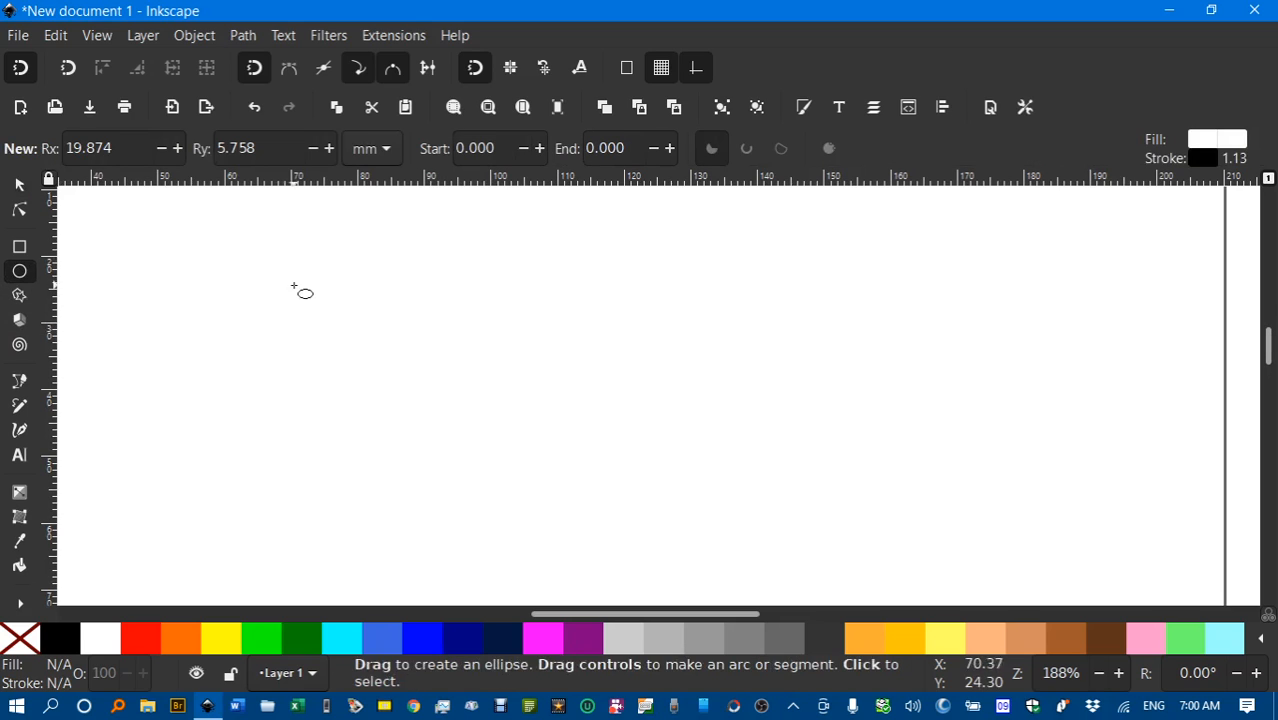
pyautogui.moveTo(293, 287); pyautogui.dragTo(553, 357)
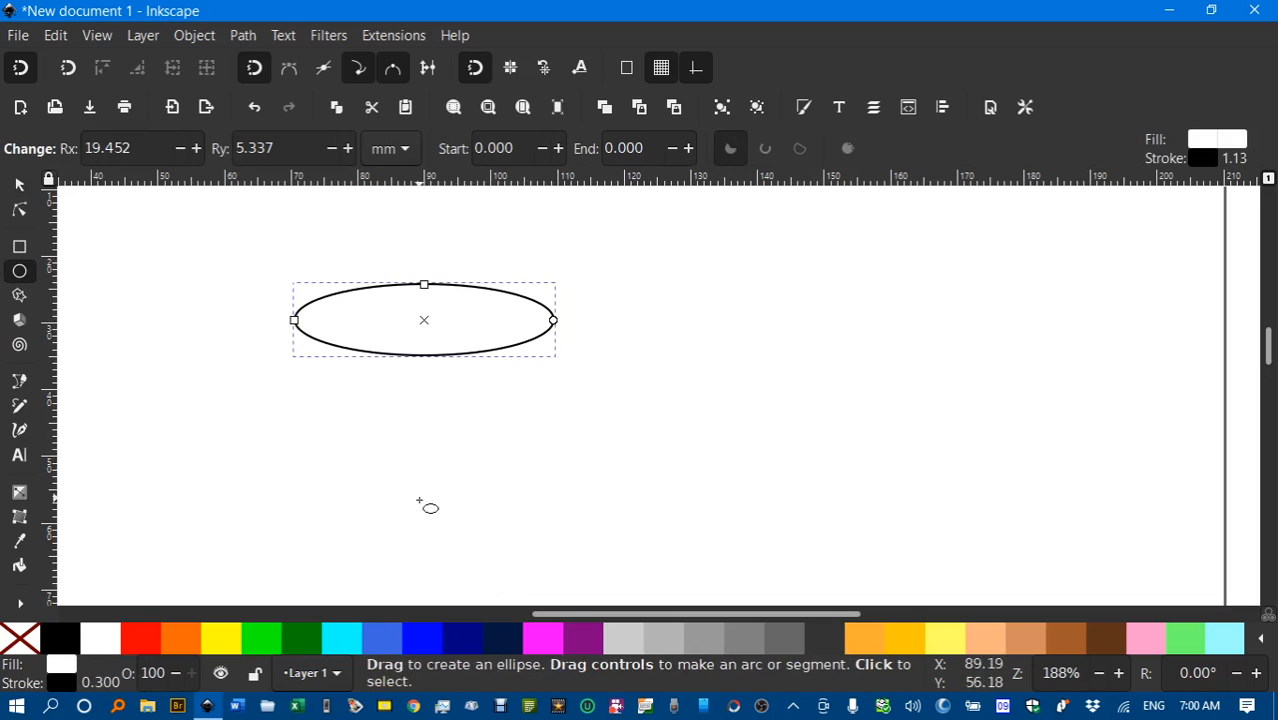
pyautogui.click(388, 645)
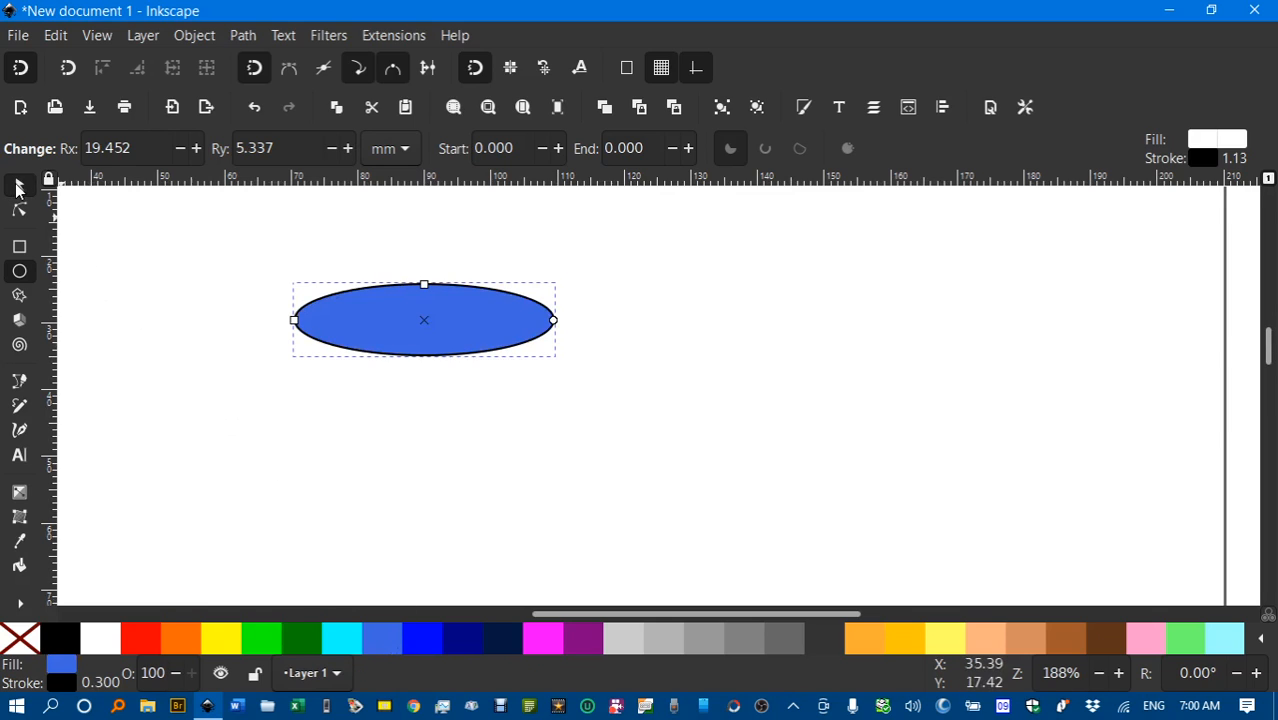
# Duplicate the ellipse and move the copy straight down below the original.
pyautogui.click(18, 186)
pyautogui.hotkey('ctrl', 'd')
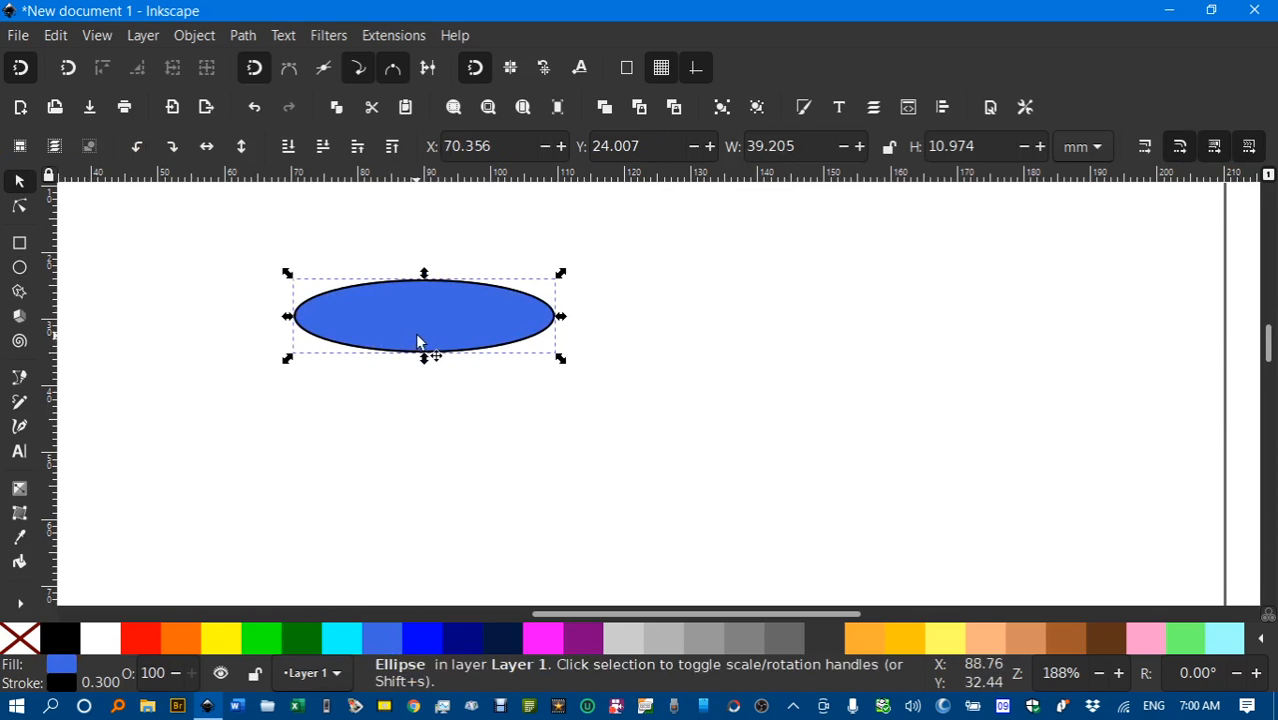
pyautogui.moveTo(422, 320); pyautogui.dragTo(422, 539)
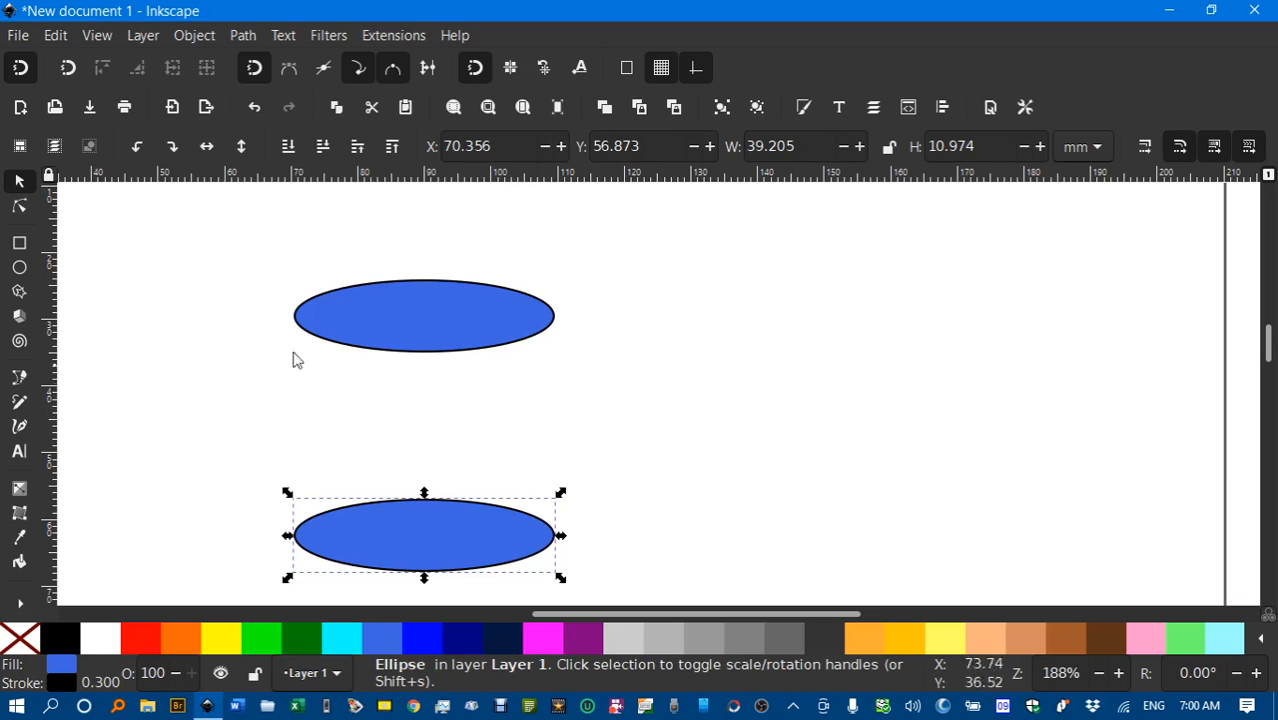
pyautogui.click(19, 244)
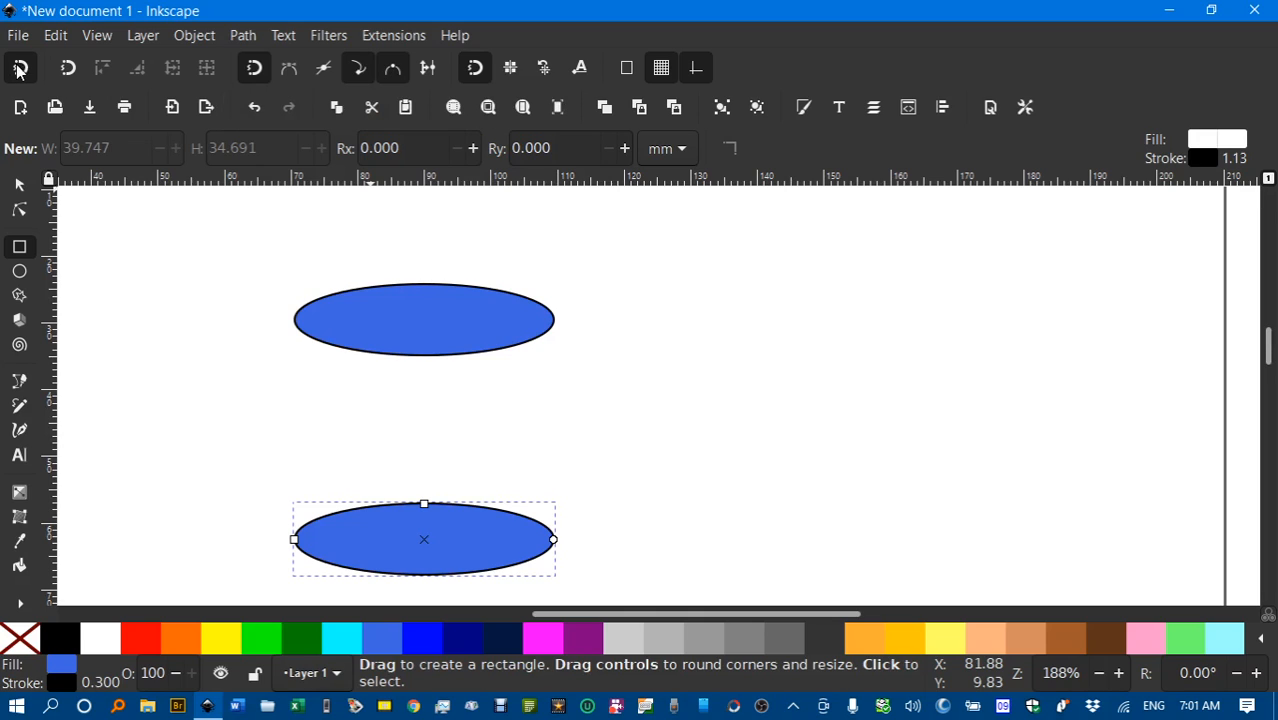
# With quadrant snapping on, draw a blue rectangle between the ellipses' side points, then deselect.
pyautogui.click(396, 74)
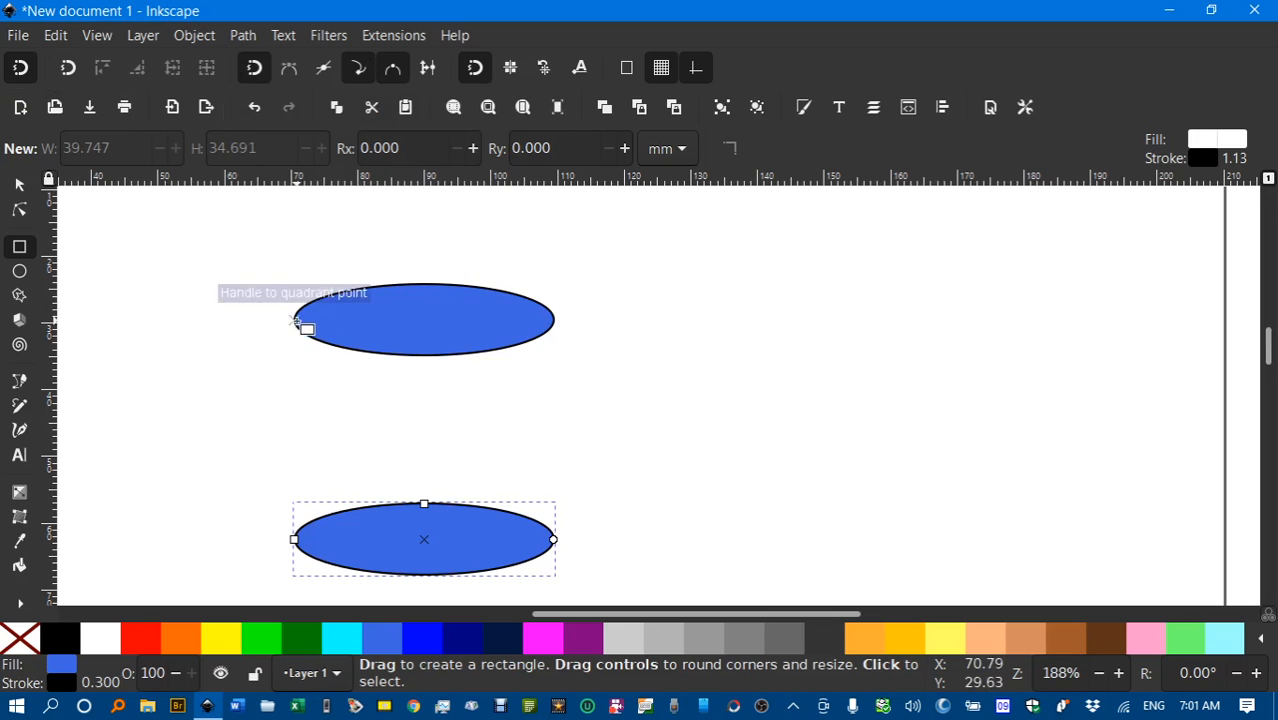
pyautogui.moveTo(294, 320); pyautogui.dragTo(554, 541)
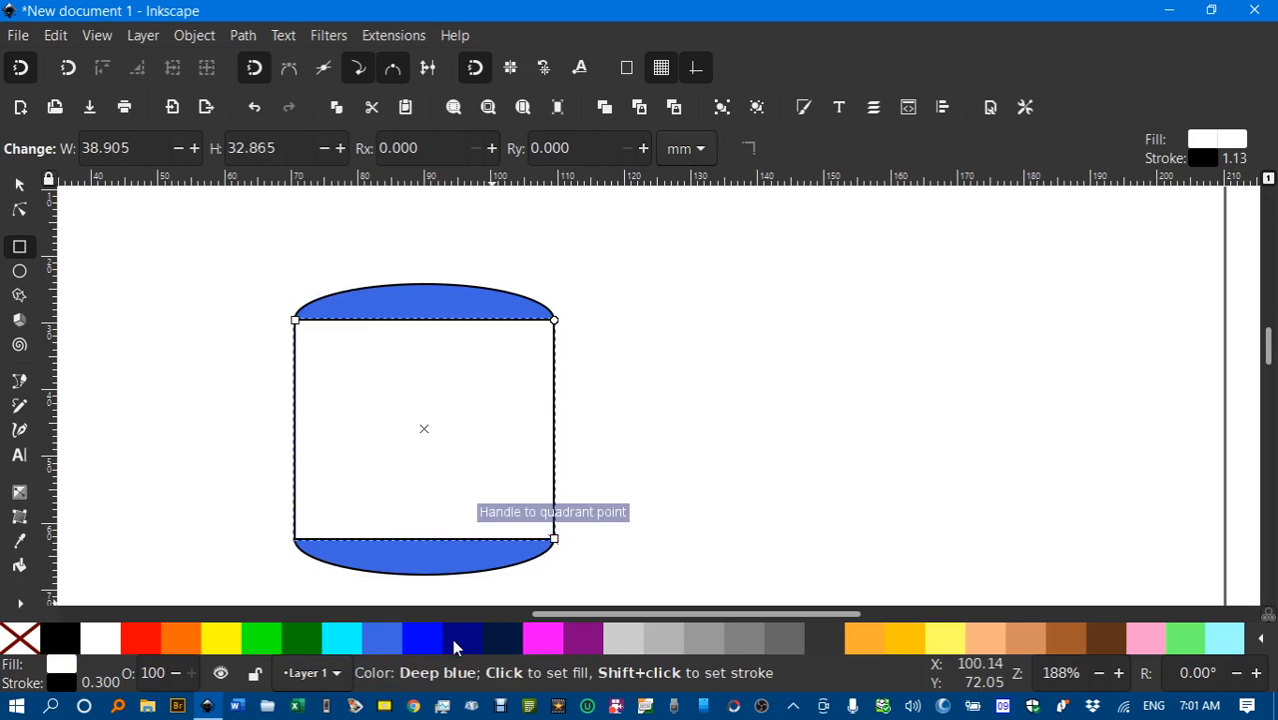
pyautogui.click(397, 643)
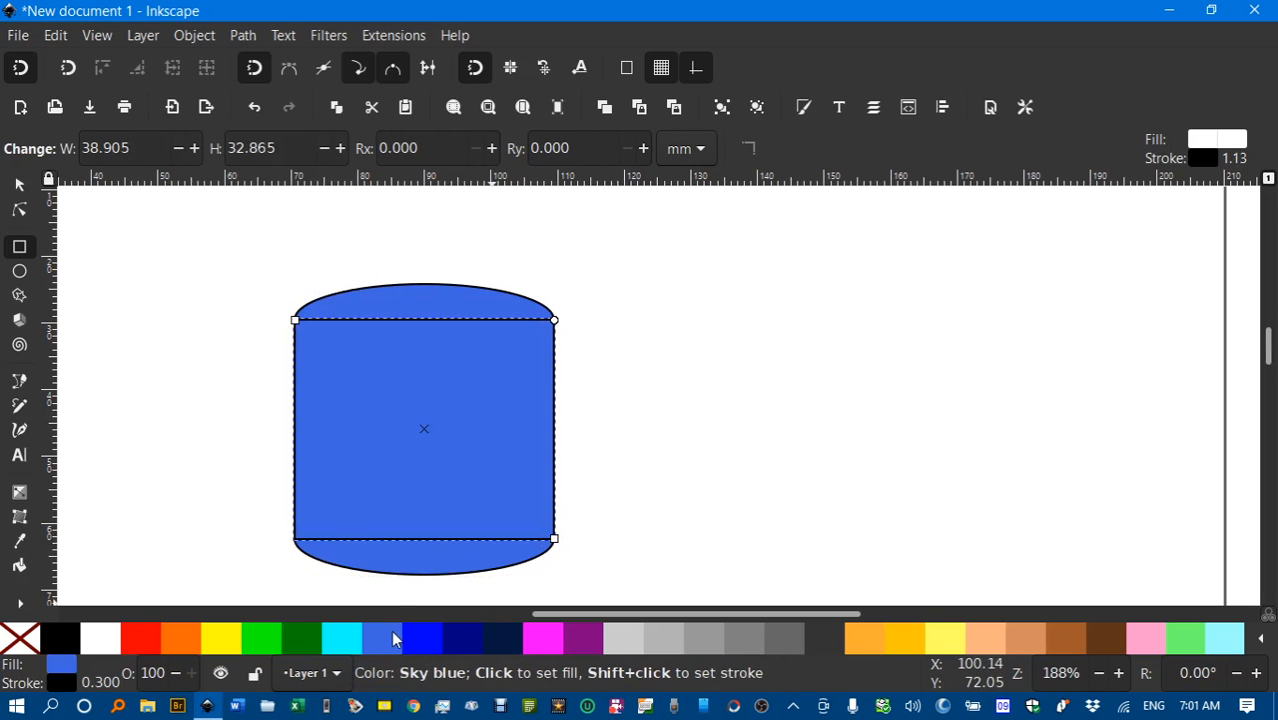
pyautogui.click(19, 184)
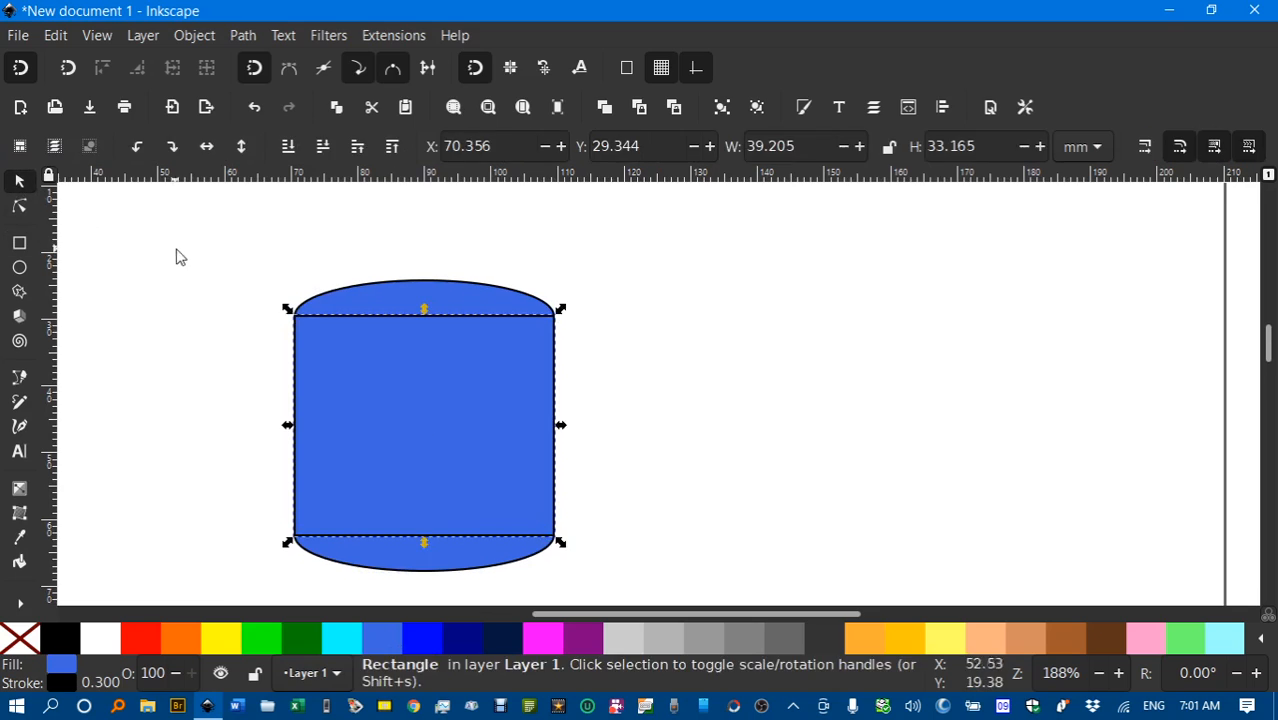
pyautogui.click(258, 264)
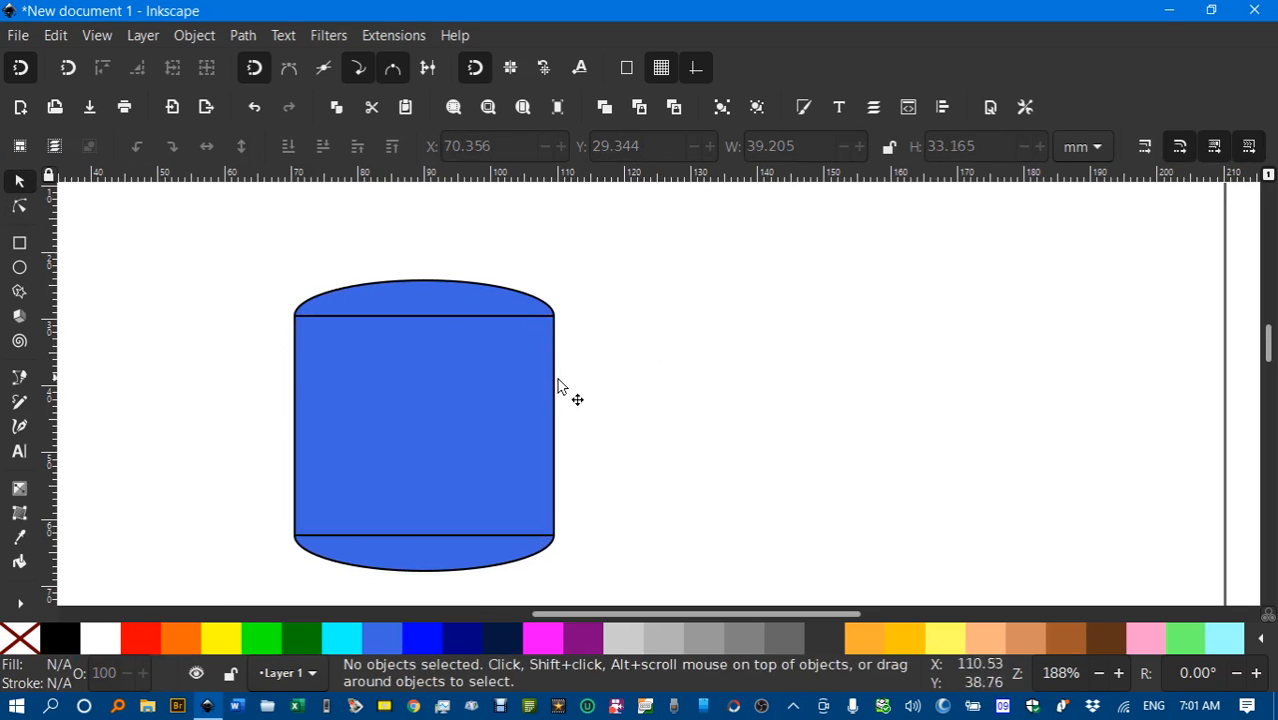
# Raise the top ellipse, then Union it with the rectangle and bottom ellipse into one path.
pyautogui.click(391, 287)
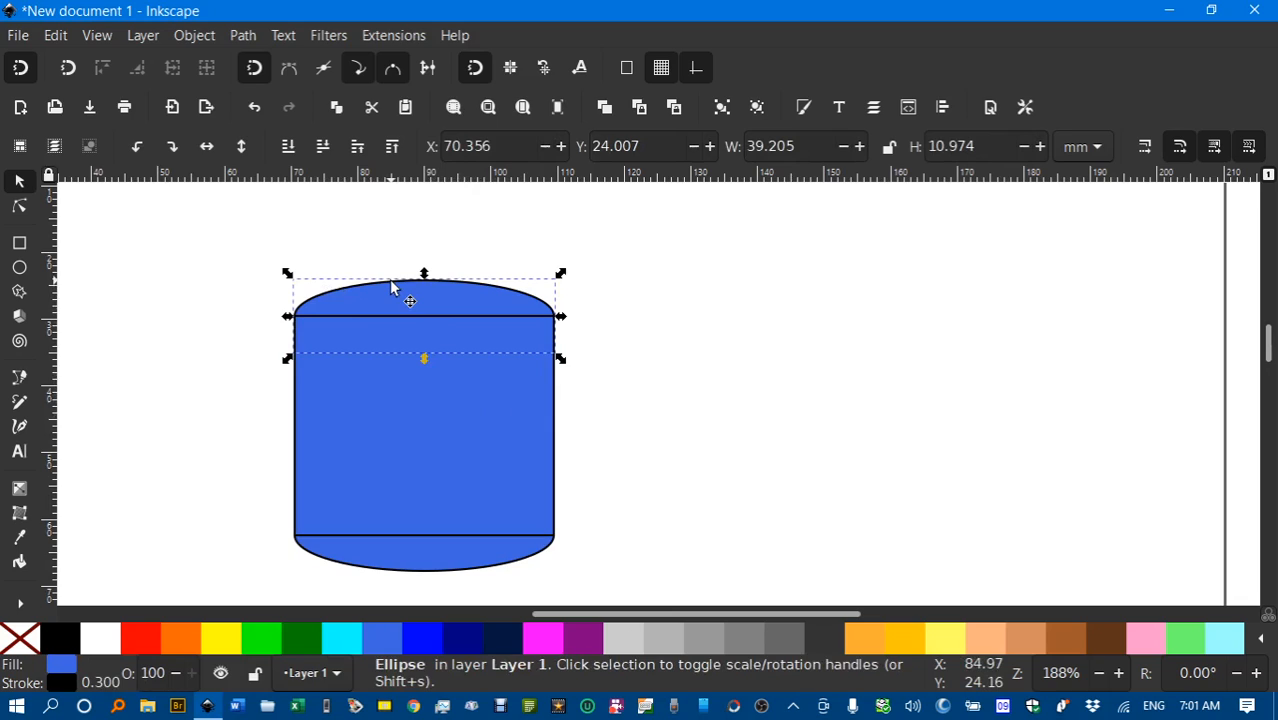
pyautogui.press('Home')
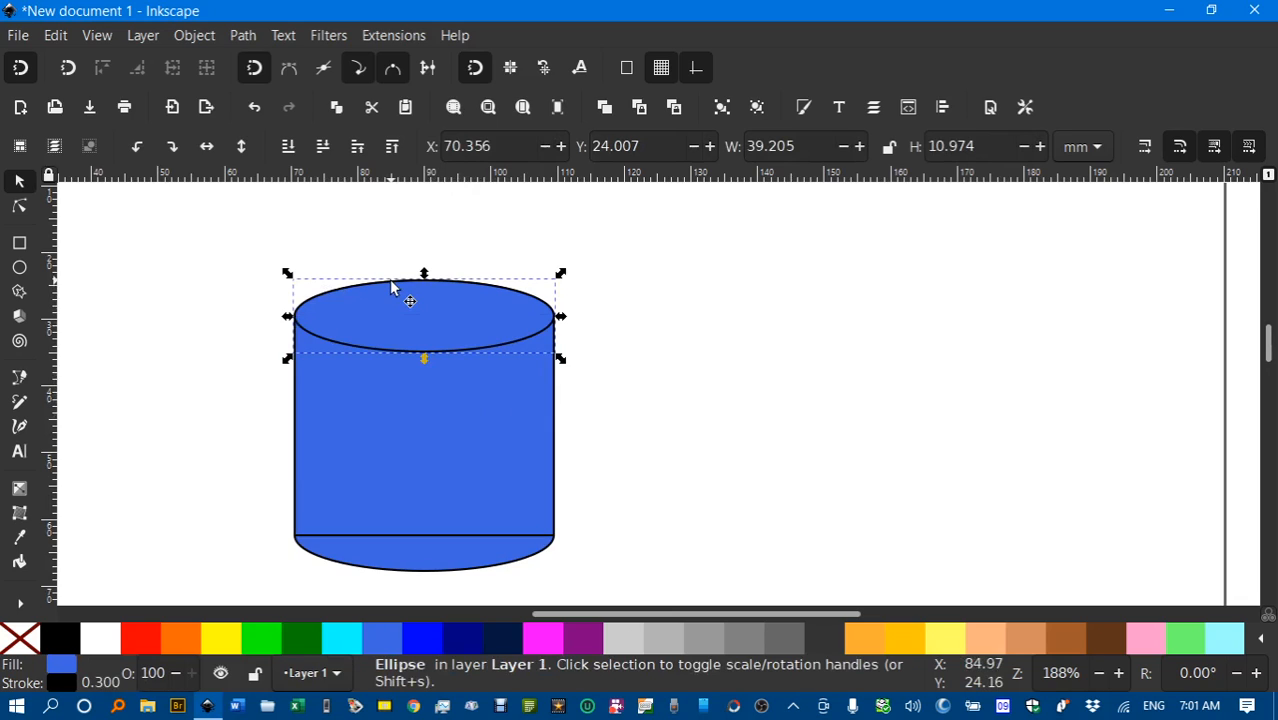
pyautogui.keyDown('shift'); pyautogui.click(398, 442); pyautogui.keyUp('shift')
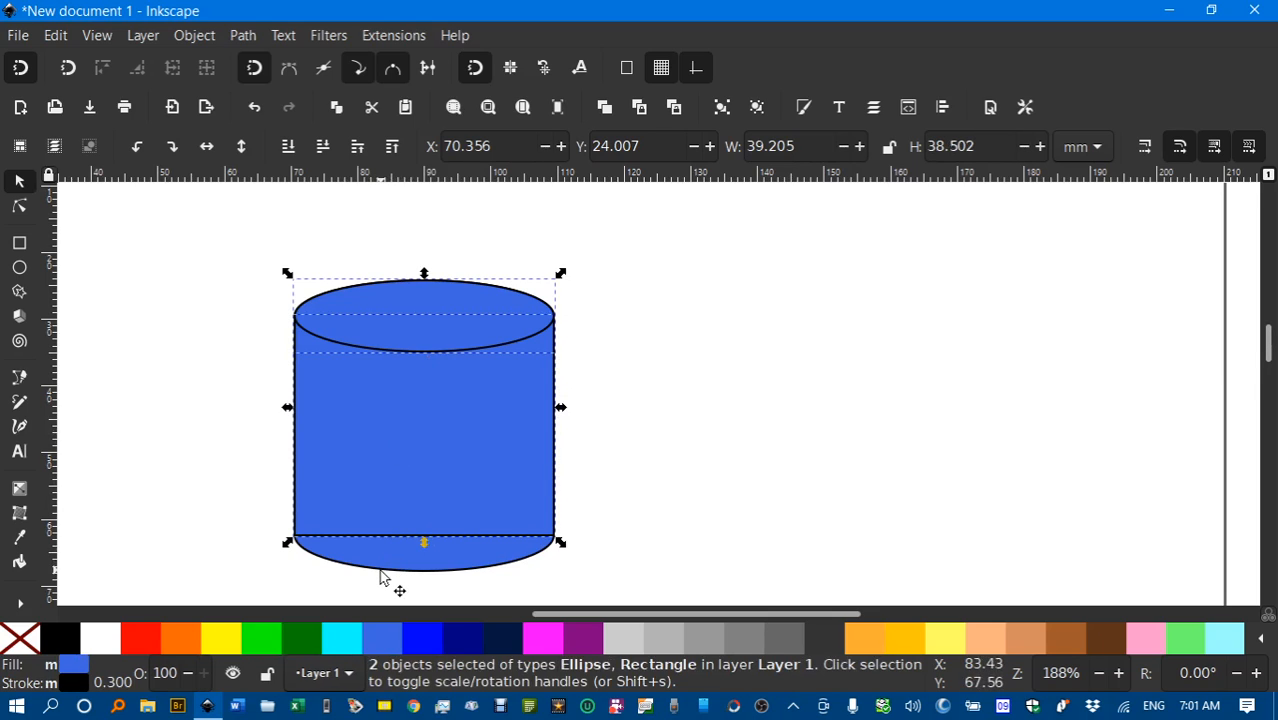
pyautogui.keyDown('shift'); pyautogui.click(410, 568); pyautogui.keyUp('shift')
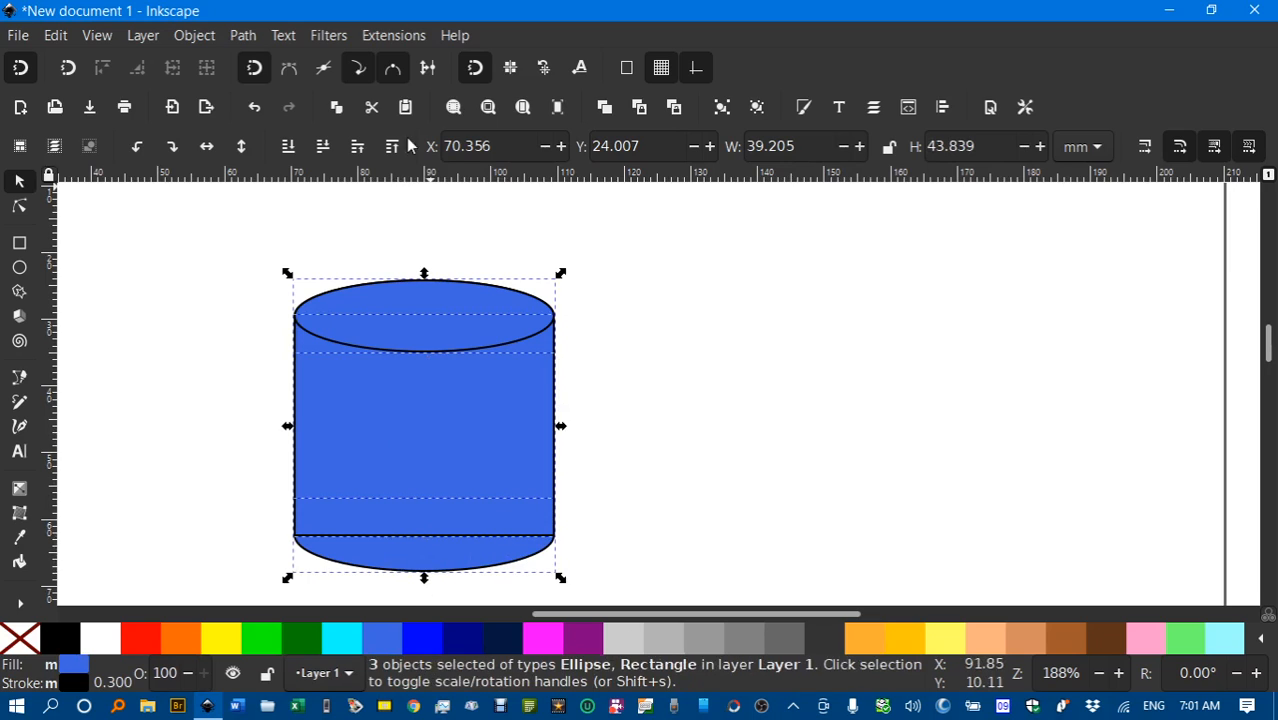
pyautogui.click(256, 38)
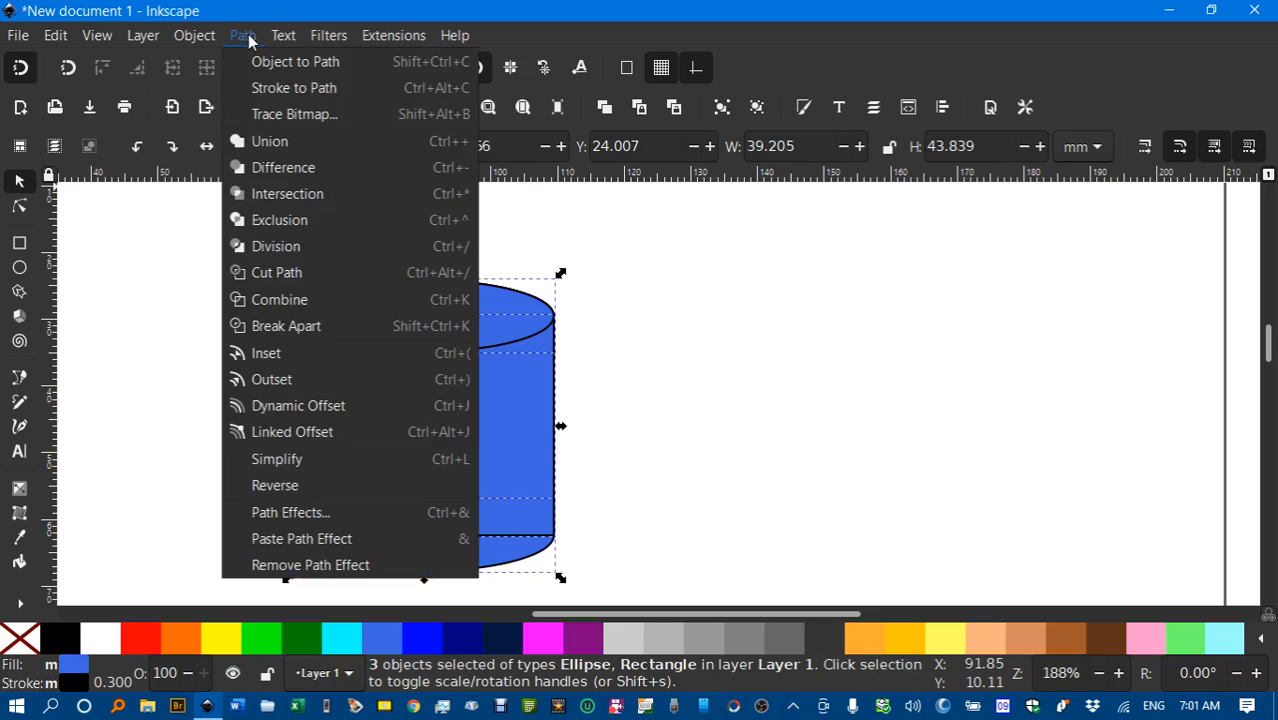
pyautogui.click(277, 143)
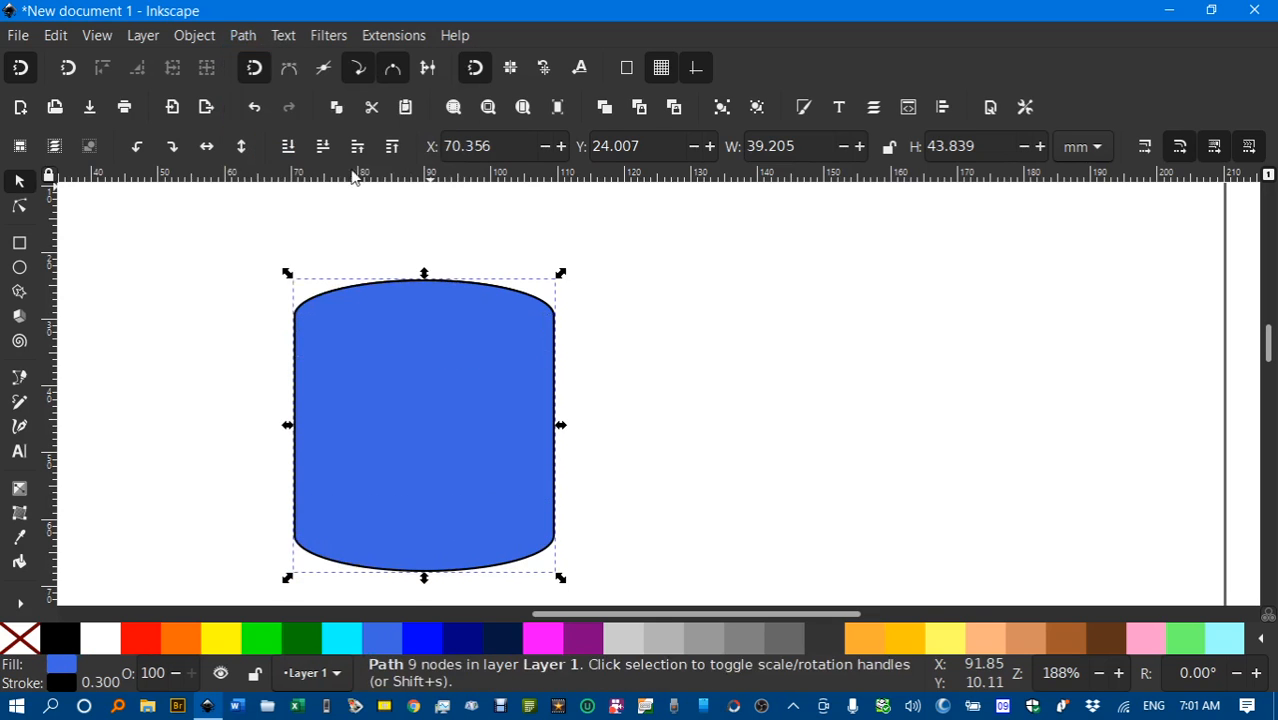
# Lower the merged cylinder path to the bottom so the top ellipse lies over it.
pyautogui.click(590, 322)
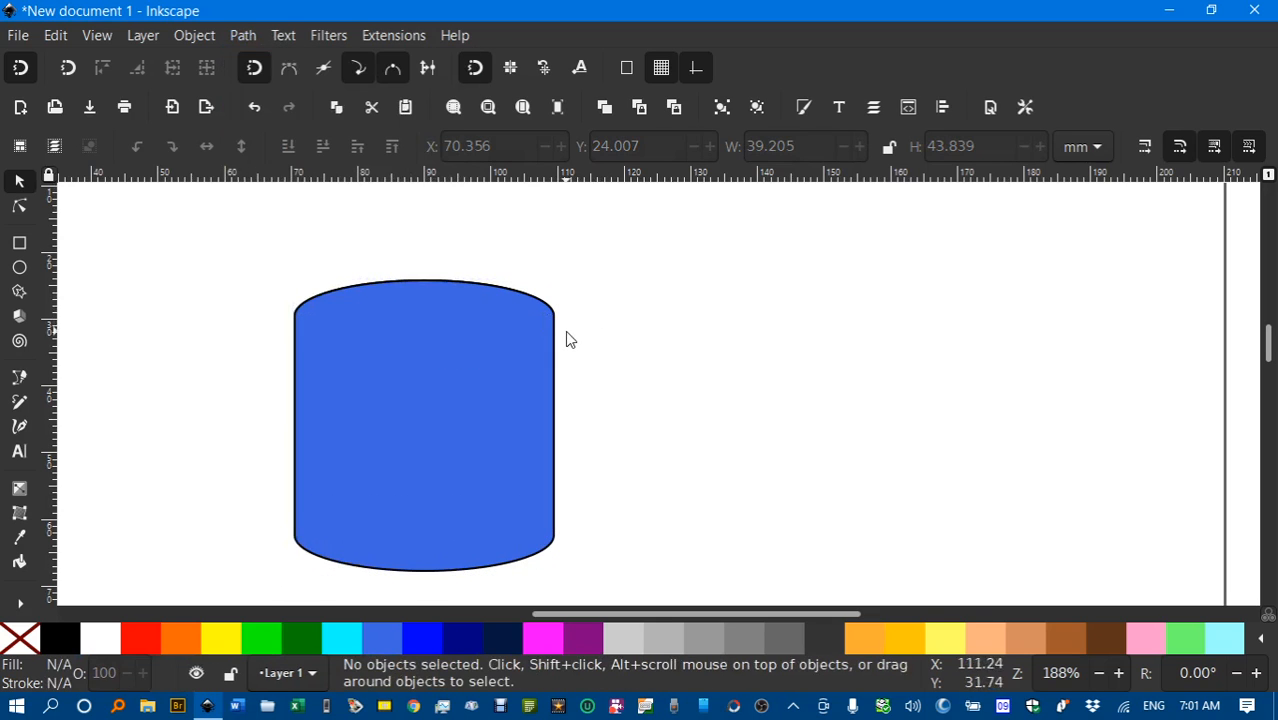
pyautogui.click(446, 352)
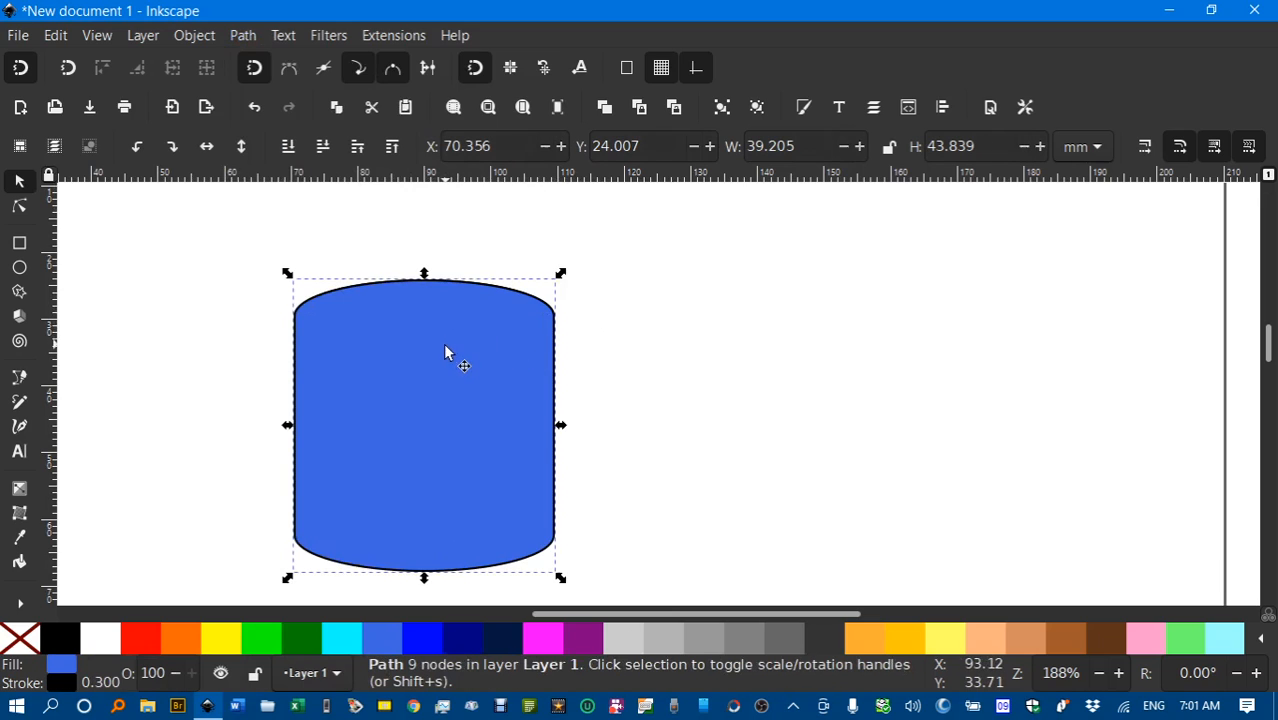
pyautogui.click(289, 148)
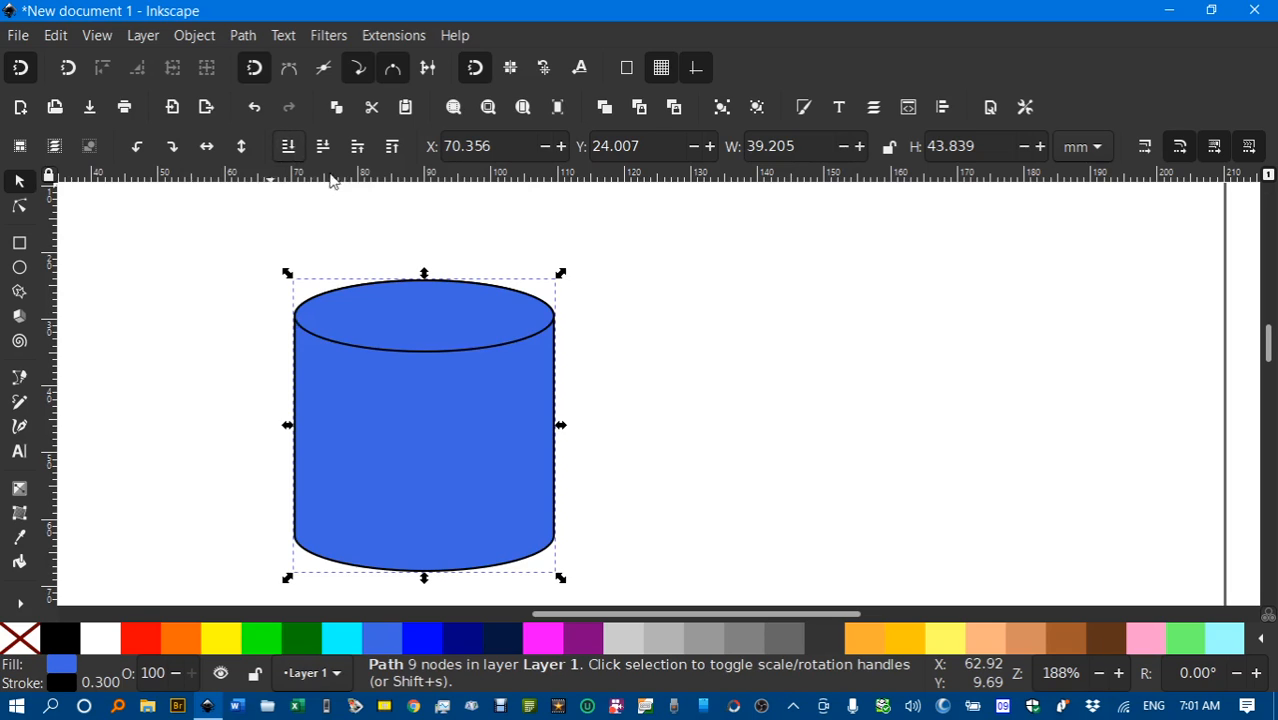
pyautogui.click(667, 303)
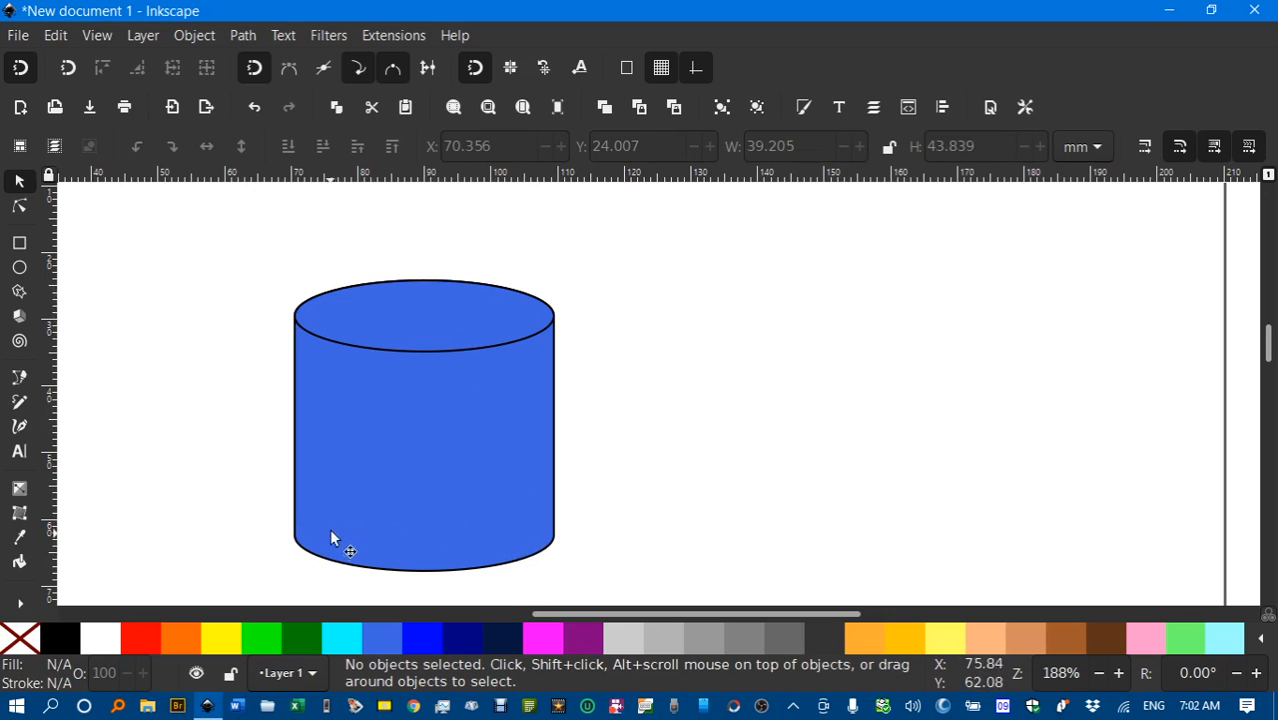
pyautogui.click(404, 284)
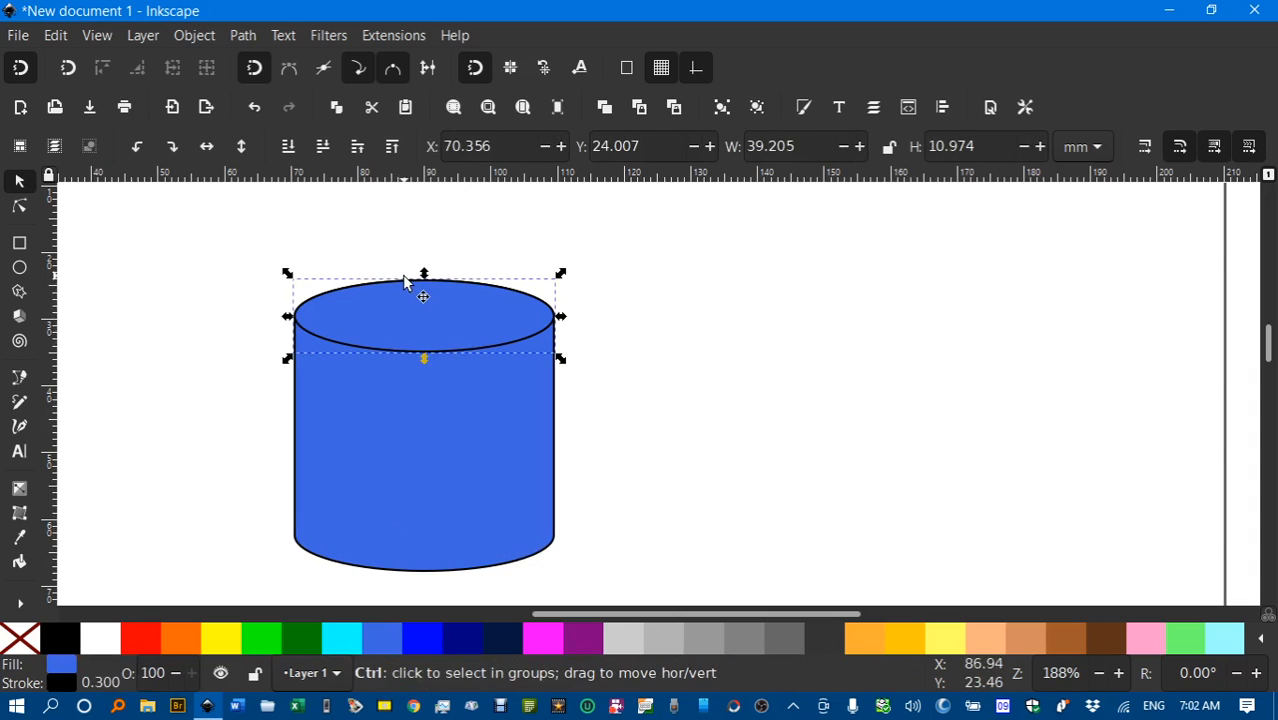
# Move the ellipse copy onto the cylinder base and give its stroke a long-dash pattern.
pyautogui.moveTo(404, 283); pyautogui.dragTo(411, 487)
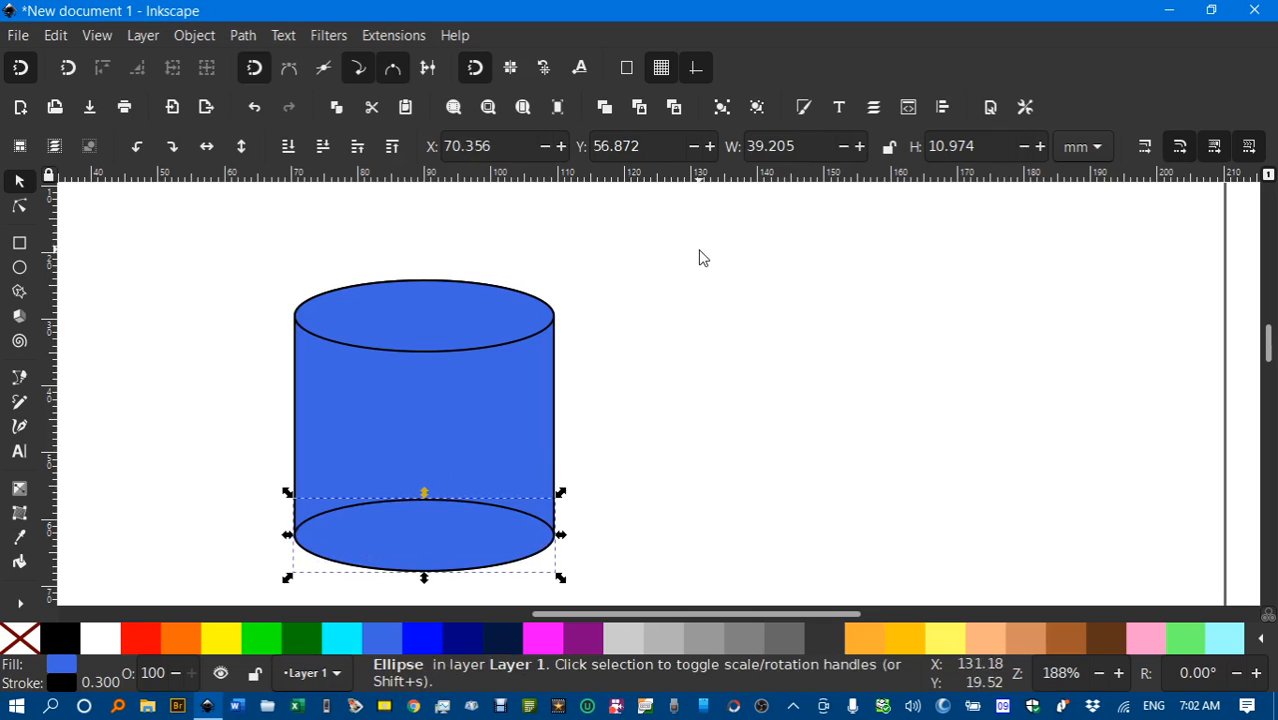
pyautogui.hotkey('ctrl', 'shift', 'f')
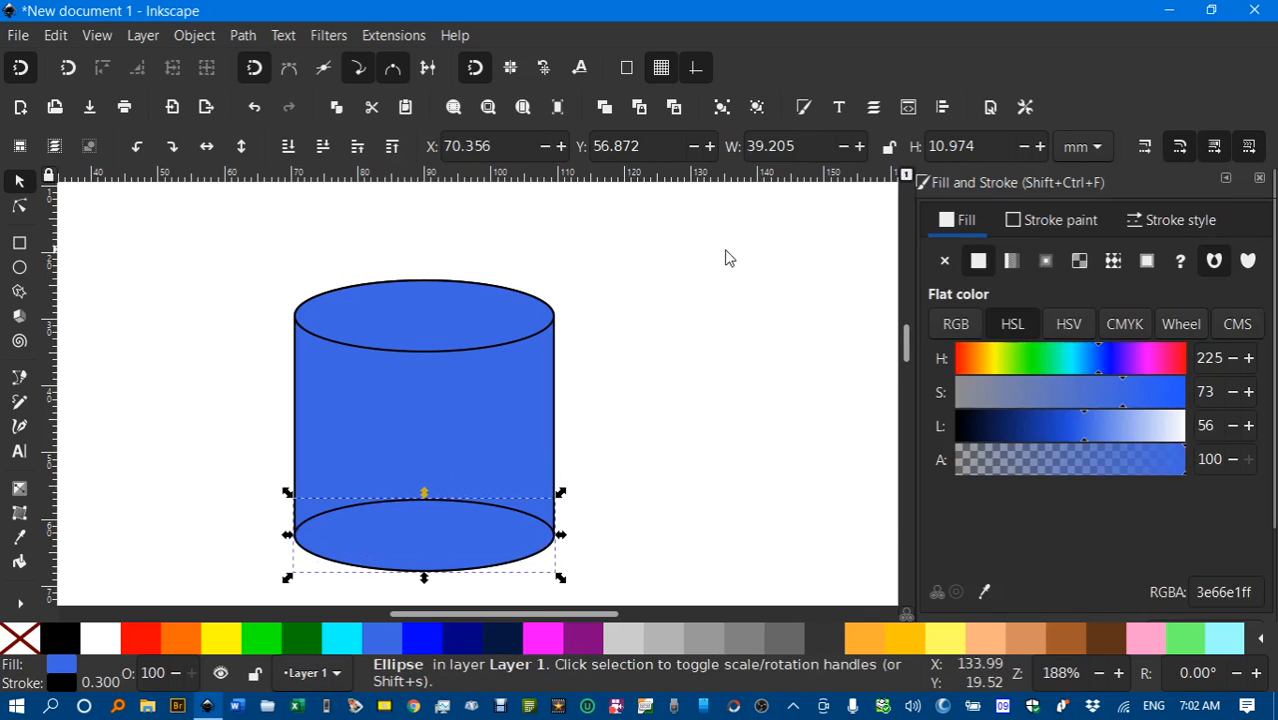
pyautogui.click(1171, 216)
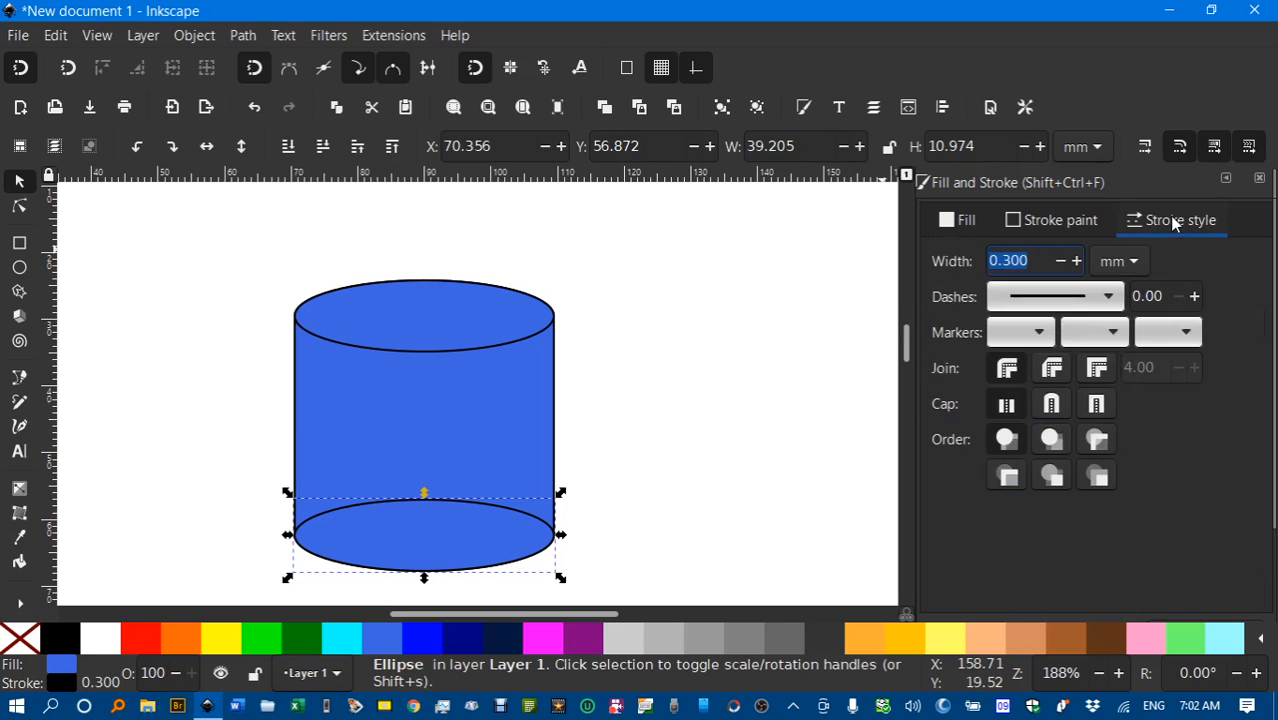
pyautogui.click(1114, 300)
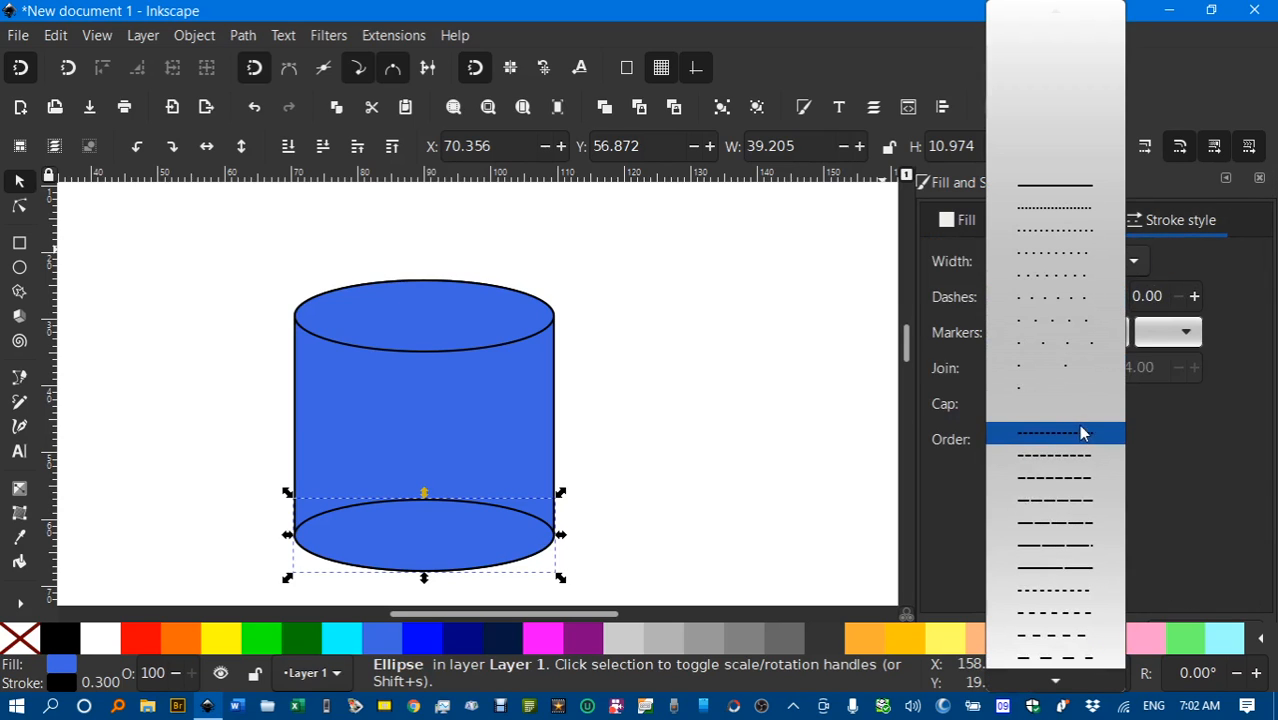
pyautogui.click(1083, 634)
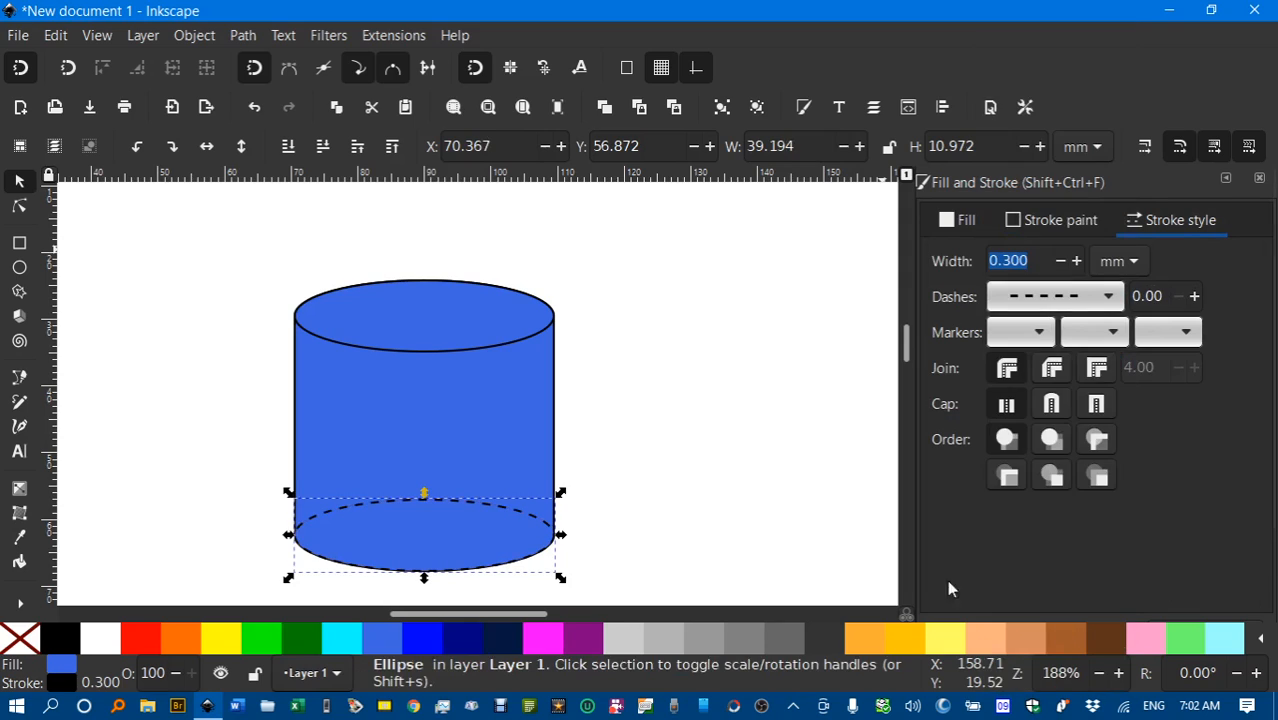
# Set the dashed base ellipse's fill to none, after undoing a trial Lower to Bottom.
pyautogui.click(650, 538)
pyautogui.scroll(-3, 660, 460)
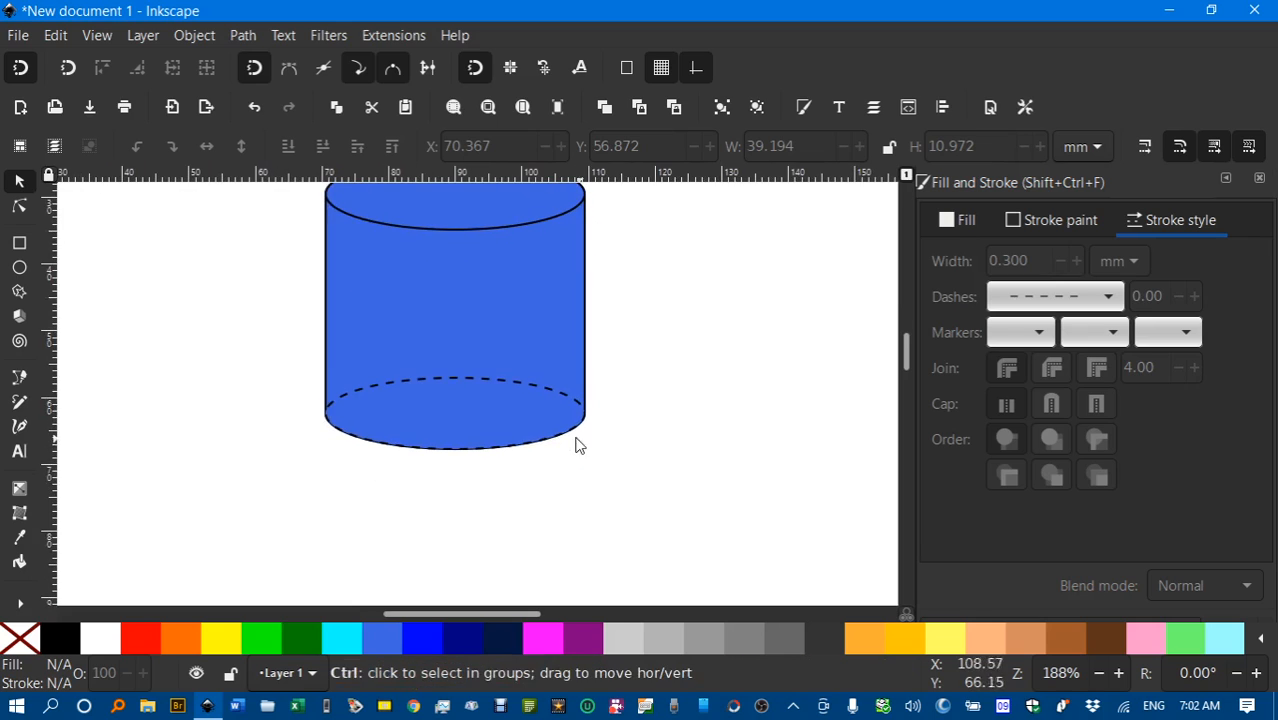
pyautogui.scroll(2, 576, 442)
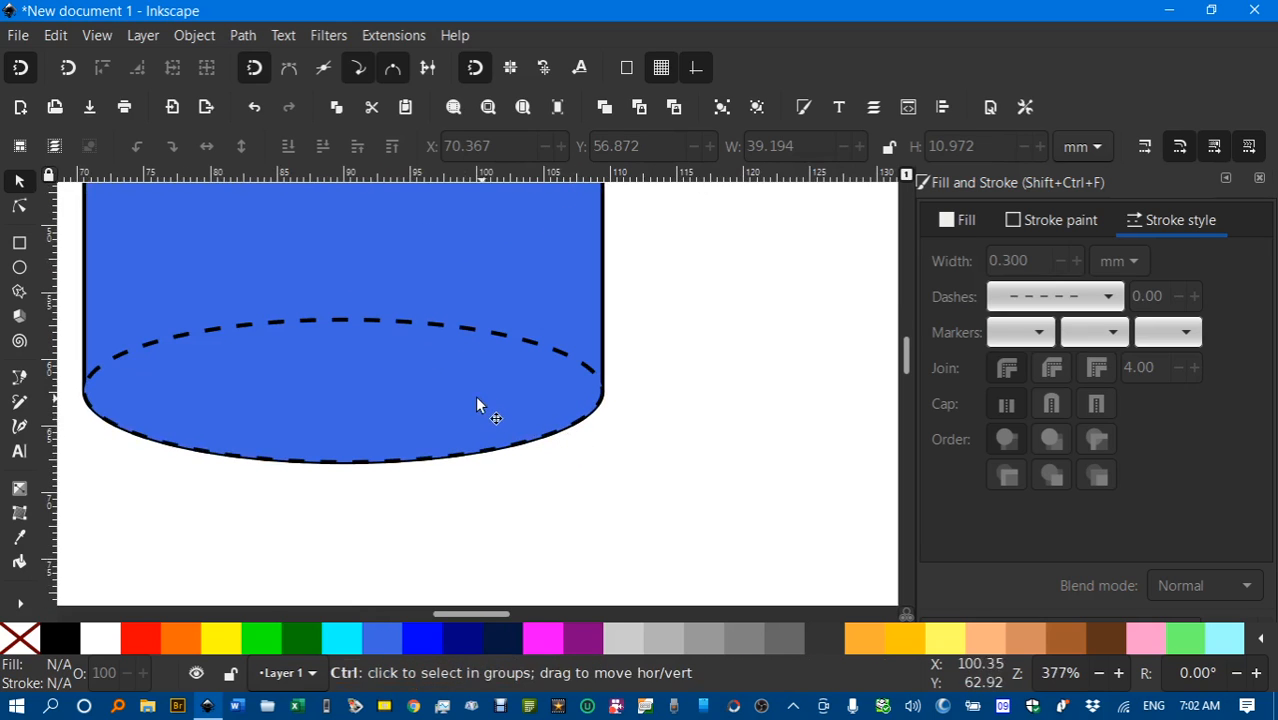
pyautogui.click(422, 348)
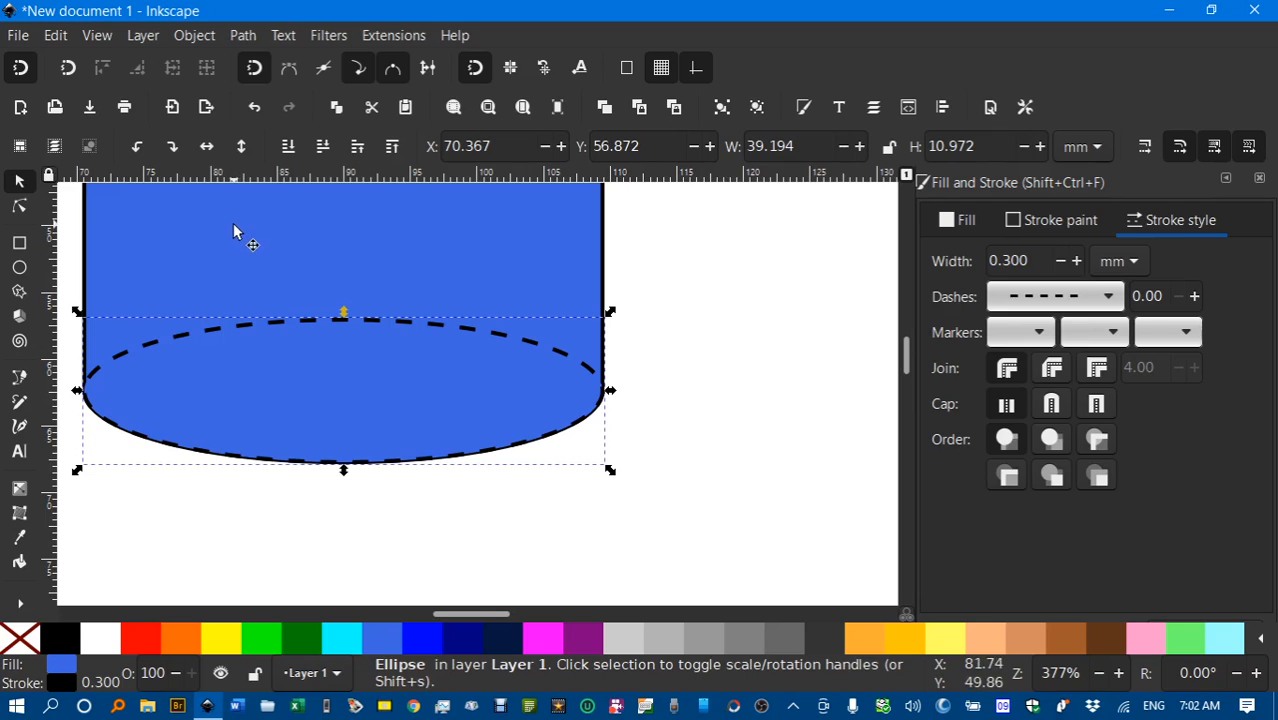
pyautogui.click(290, 148)
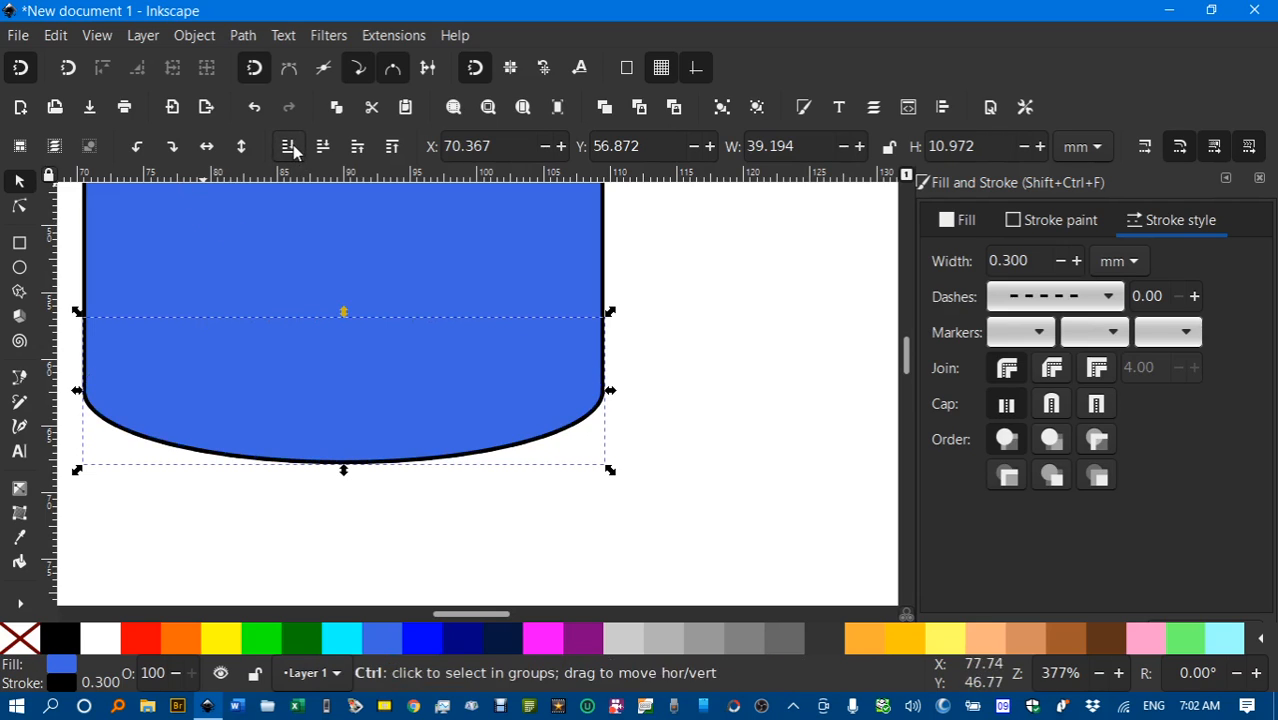
pyautogui.hotkey('ctrl', 'z')
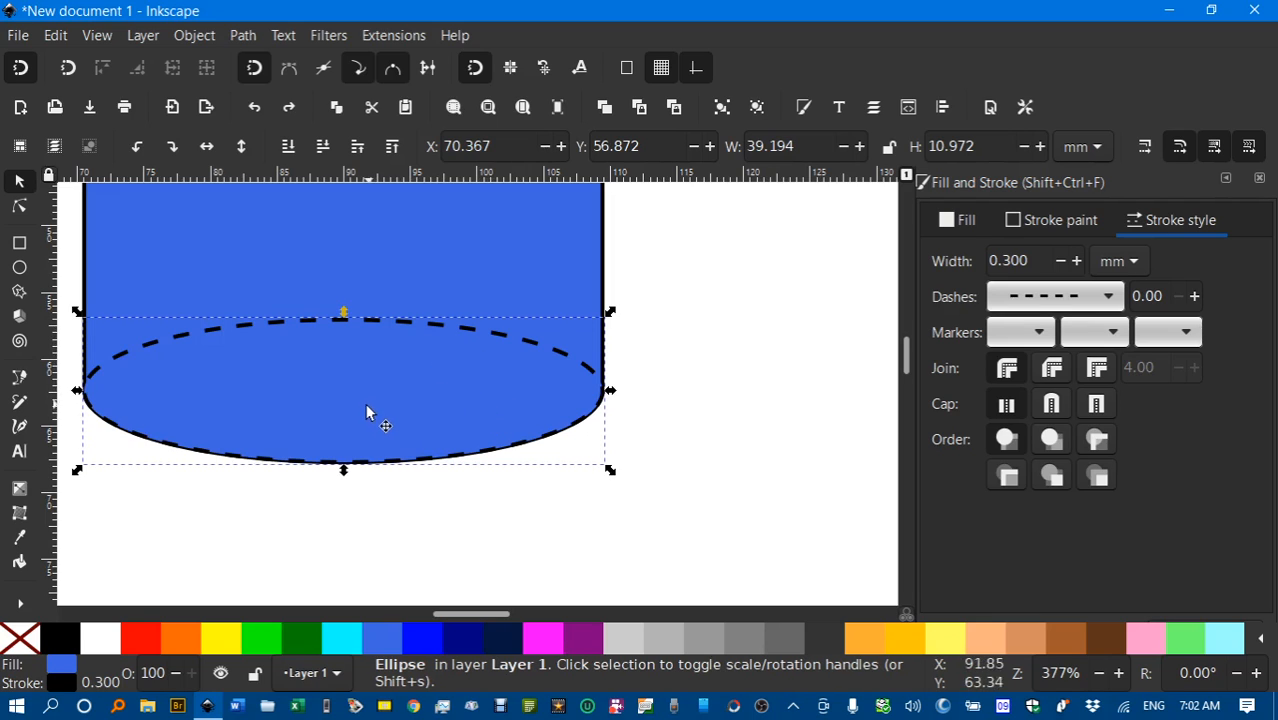
pyautogui.click(20, 648)
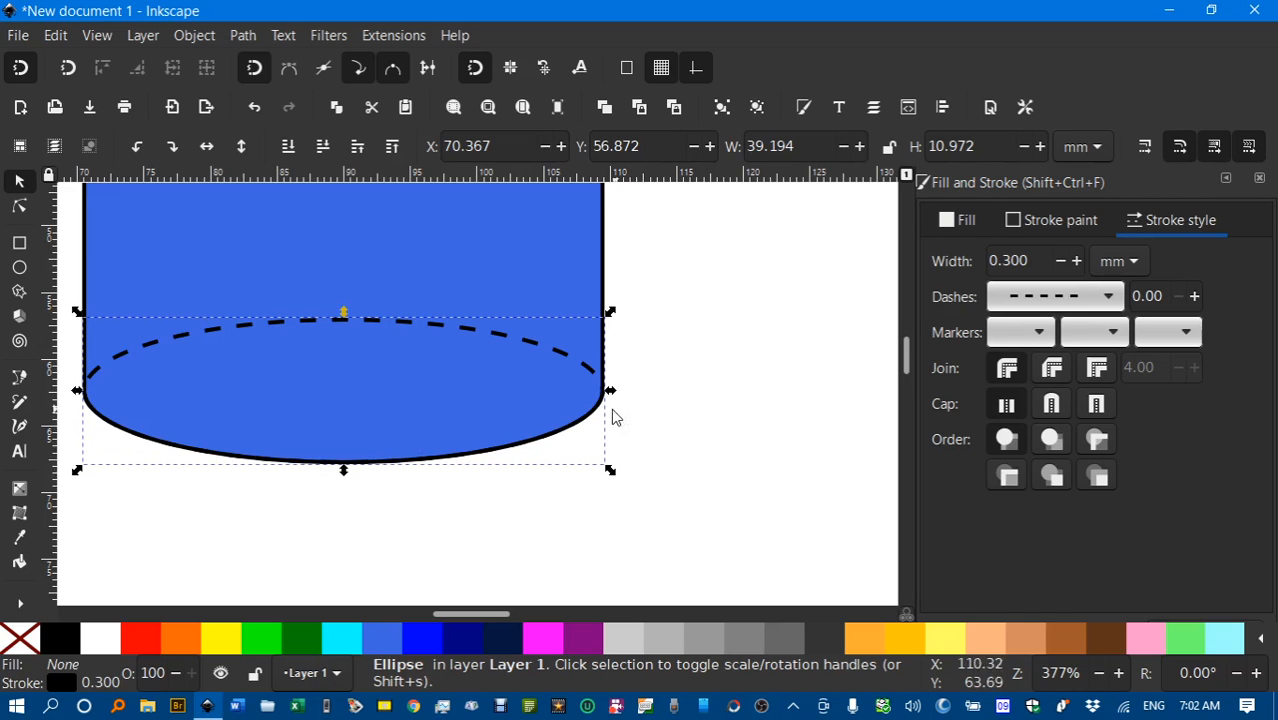
# Slide the body aside and trim the dashed ellipse into a 0° to 177.698° arc.
pyautogui.moveTo(422, 386); pyautogui.dragTo(572, 404)
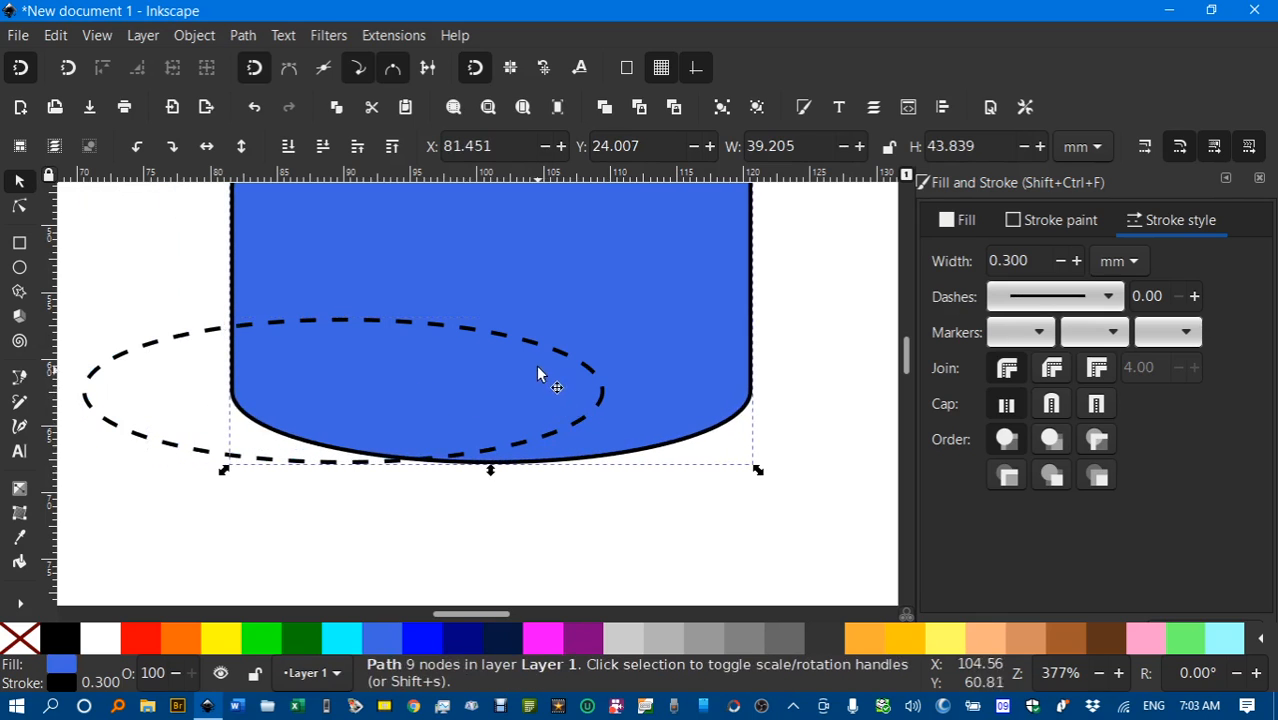
pyautogui.click(172, 345)
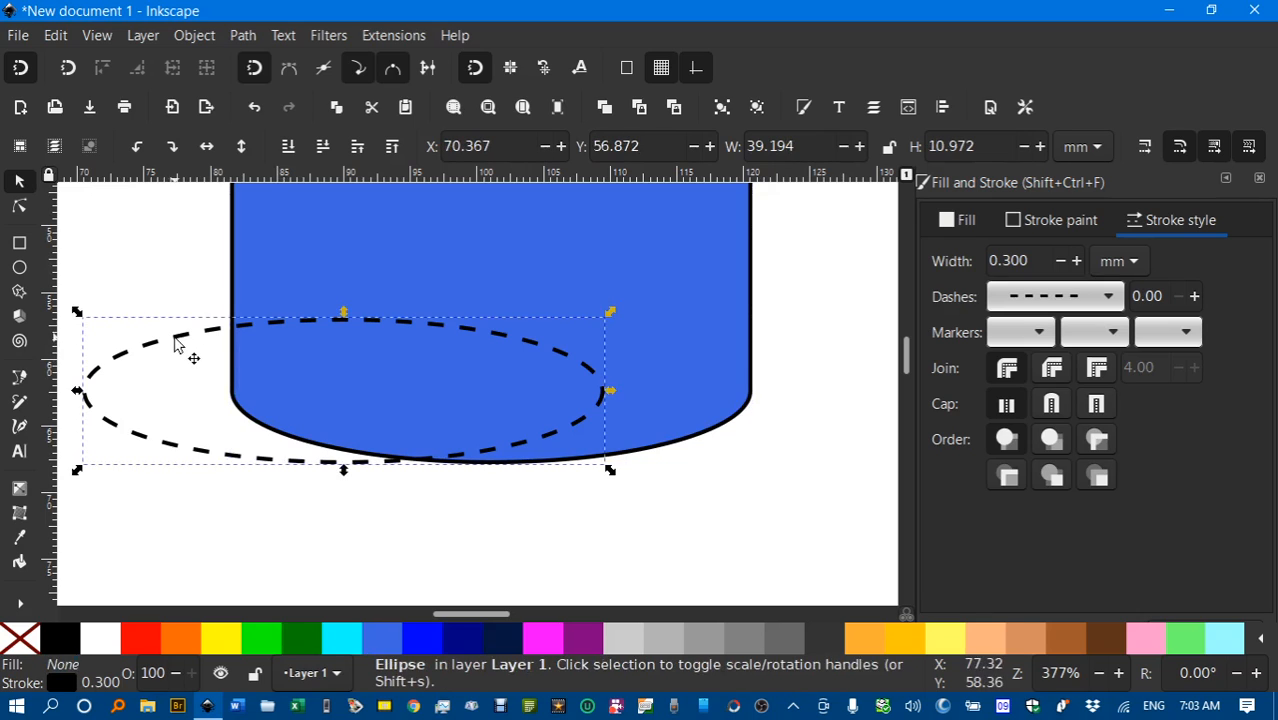
pyautogui.doubleClick(175, 444)
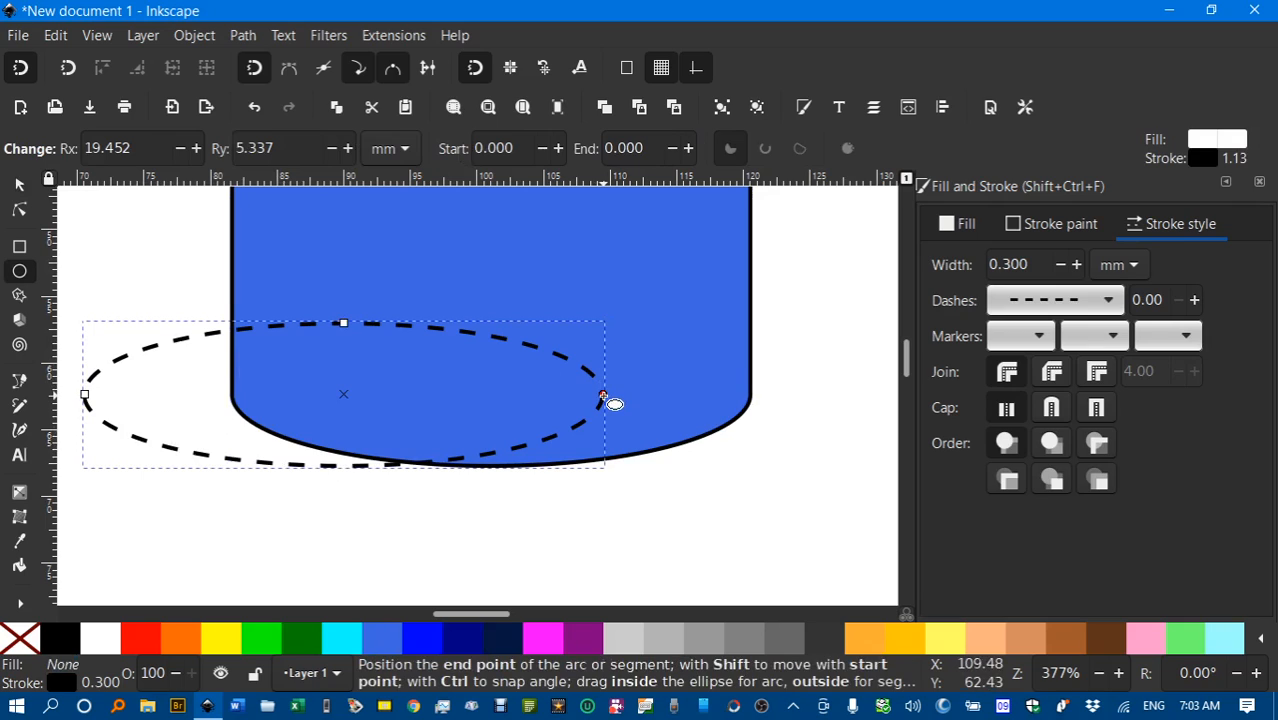
pyautogui.moveTo(603, 397); pyautogui.dragTo(124, 398)
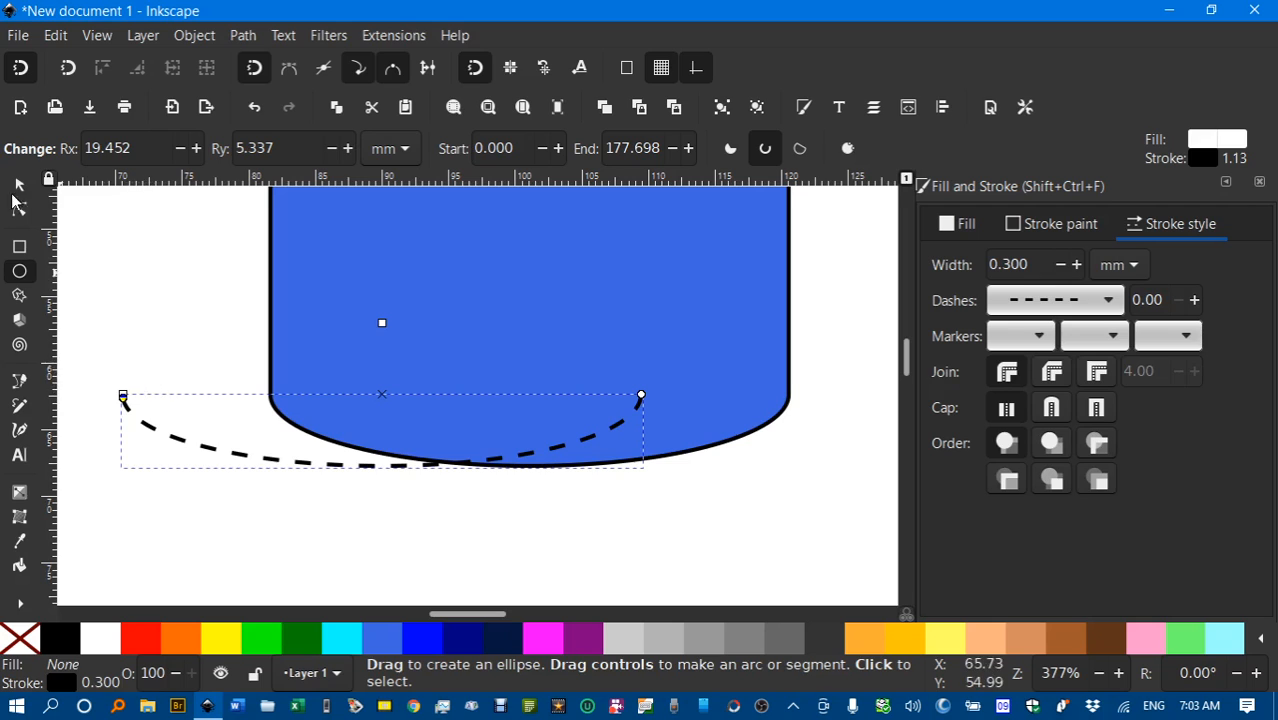
pyautogui.click(18, 186)
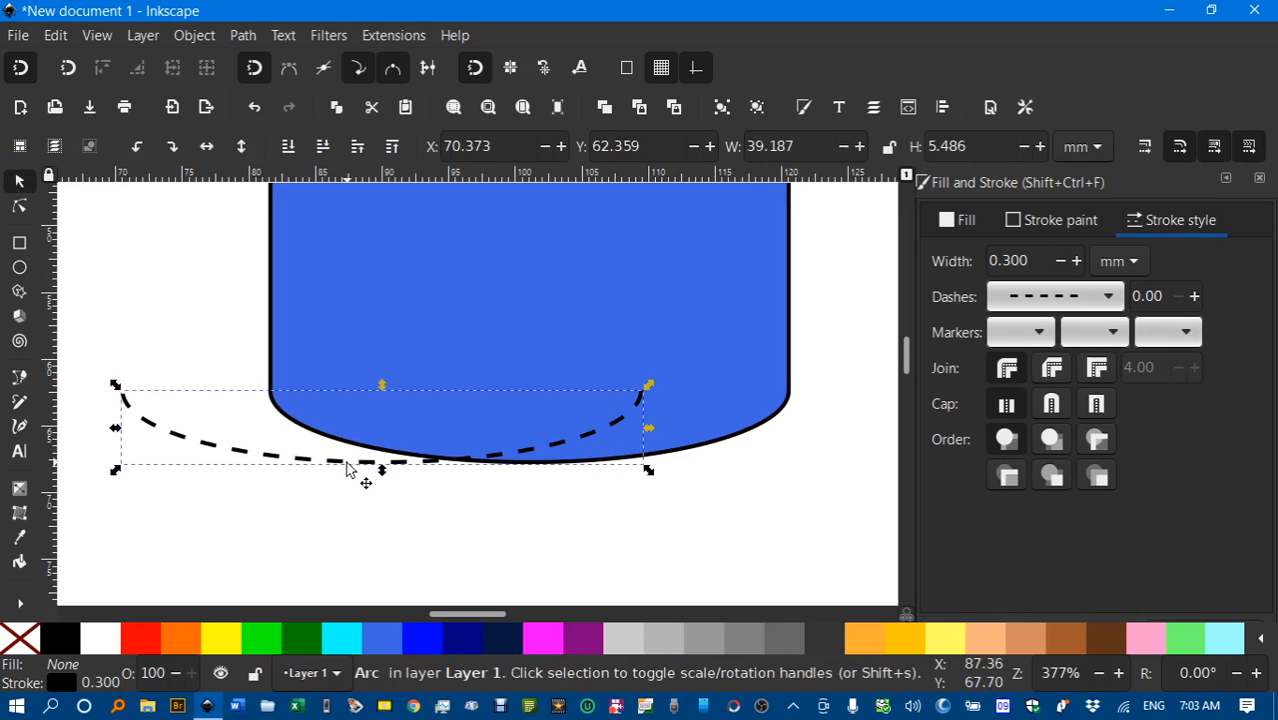
# Flip the dashed arc vertically and snap it onto the base as the hidden back edge.
pyautogui.moveTo(355, 468); pyautogui.dragTo(490, 463)
pyautogui.click(241, 146)
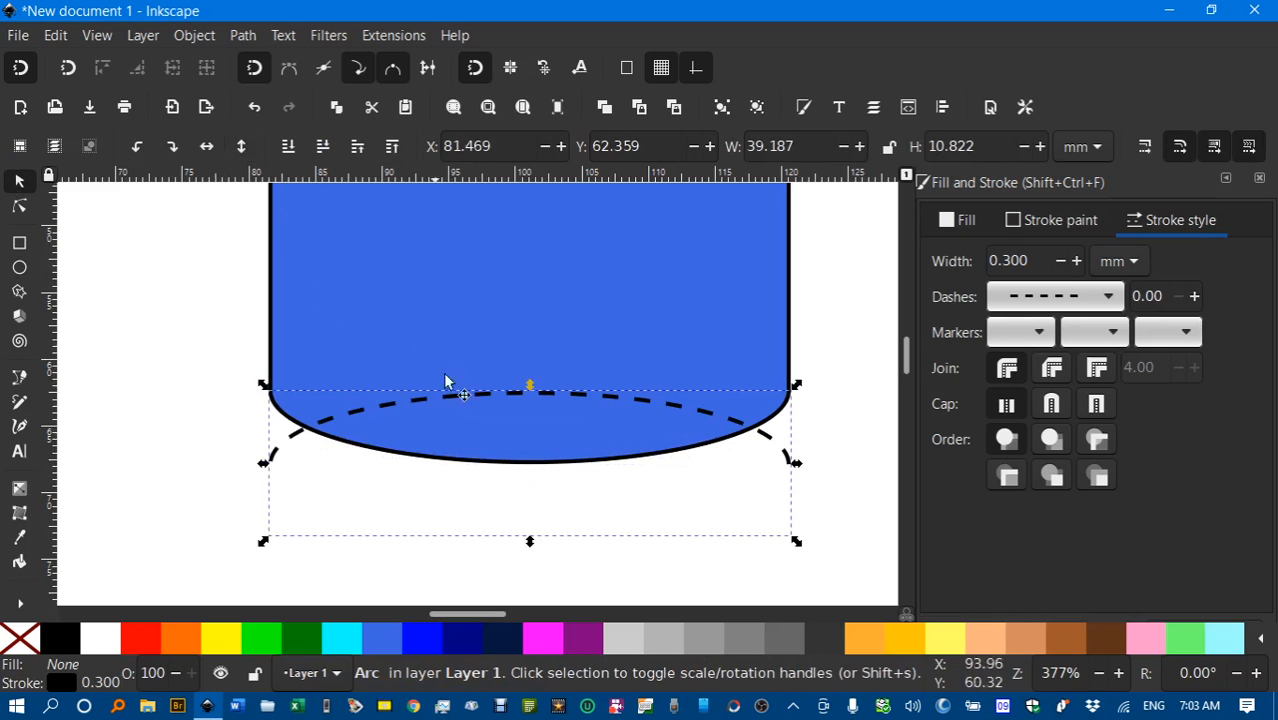
pyautogui.moveTo(465, 403); pyautogui.dragTo(461, 321)
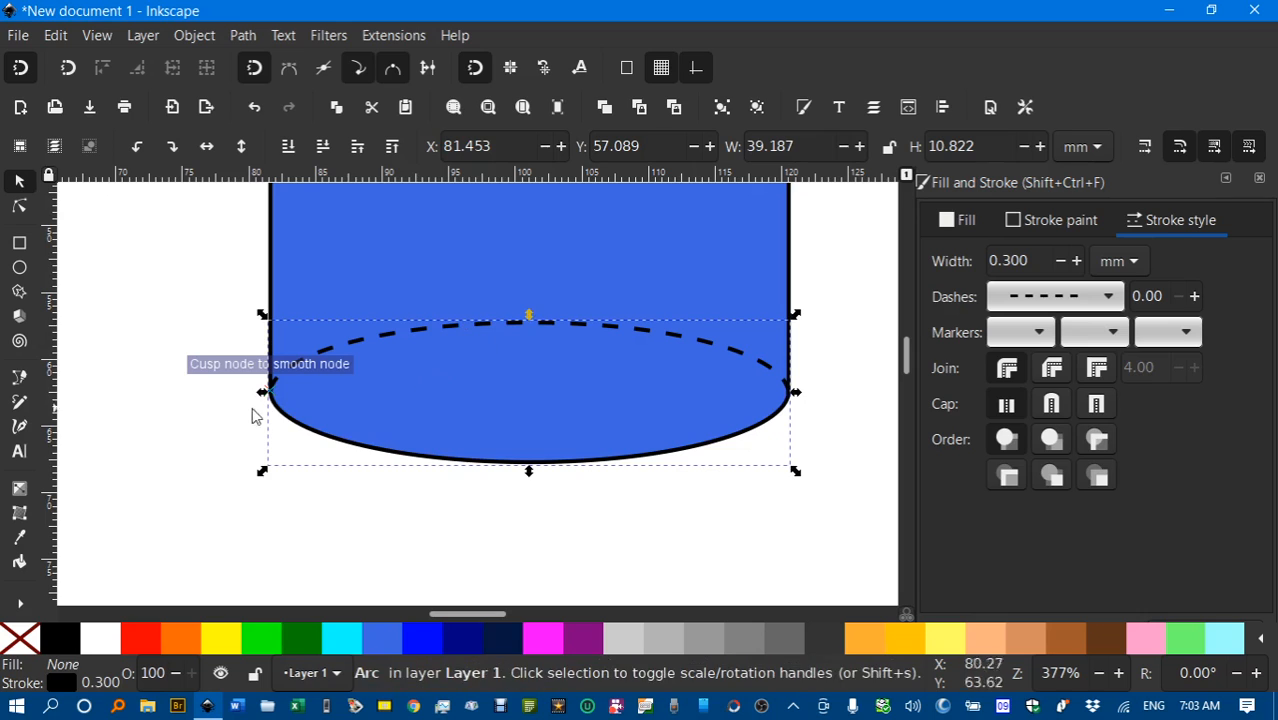
# Snap the top ellipse back onto the top of the cylinder body.
pyautogui.click(140, 325)
pyautogui.scroll(-2, 663, 414)
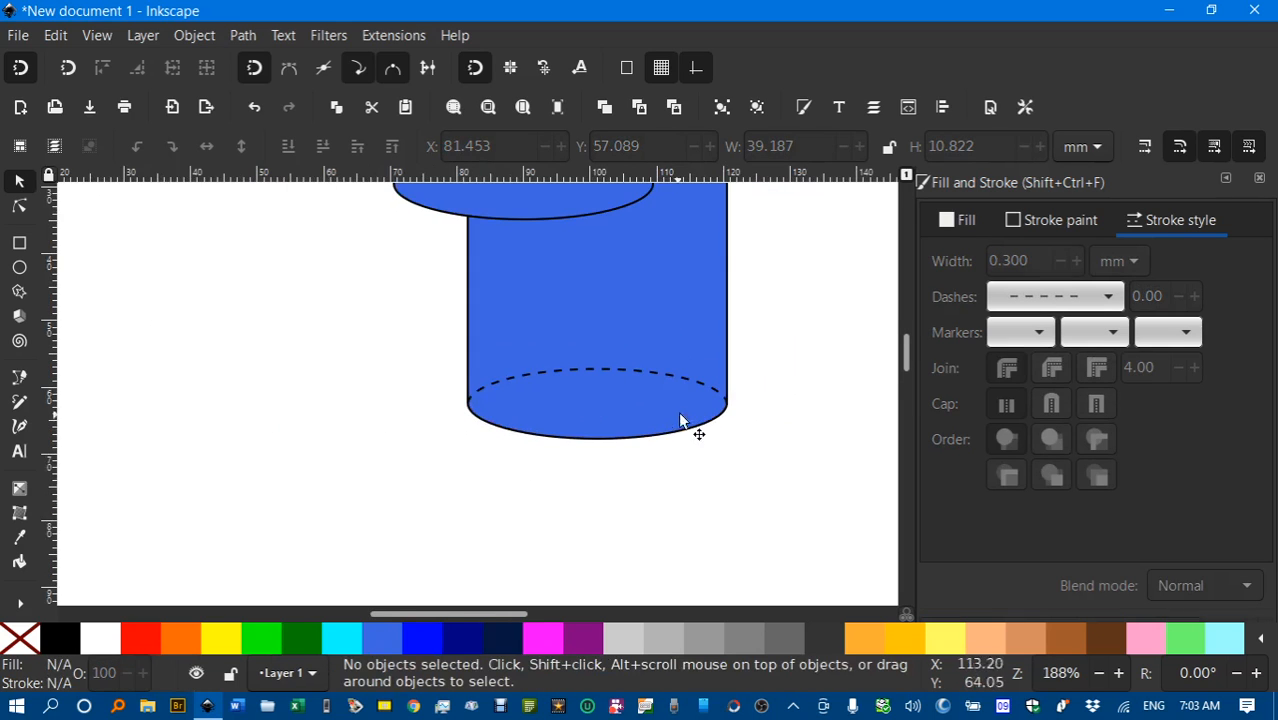
pyautogui.moveTo(696, 396); pyautogui.dragTo(645, 517)
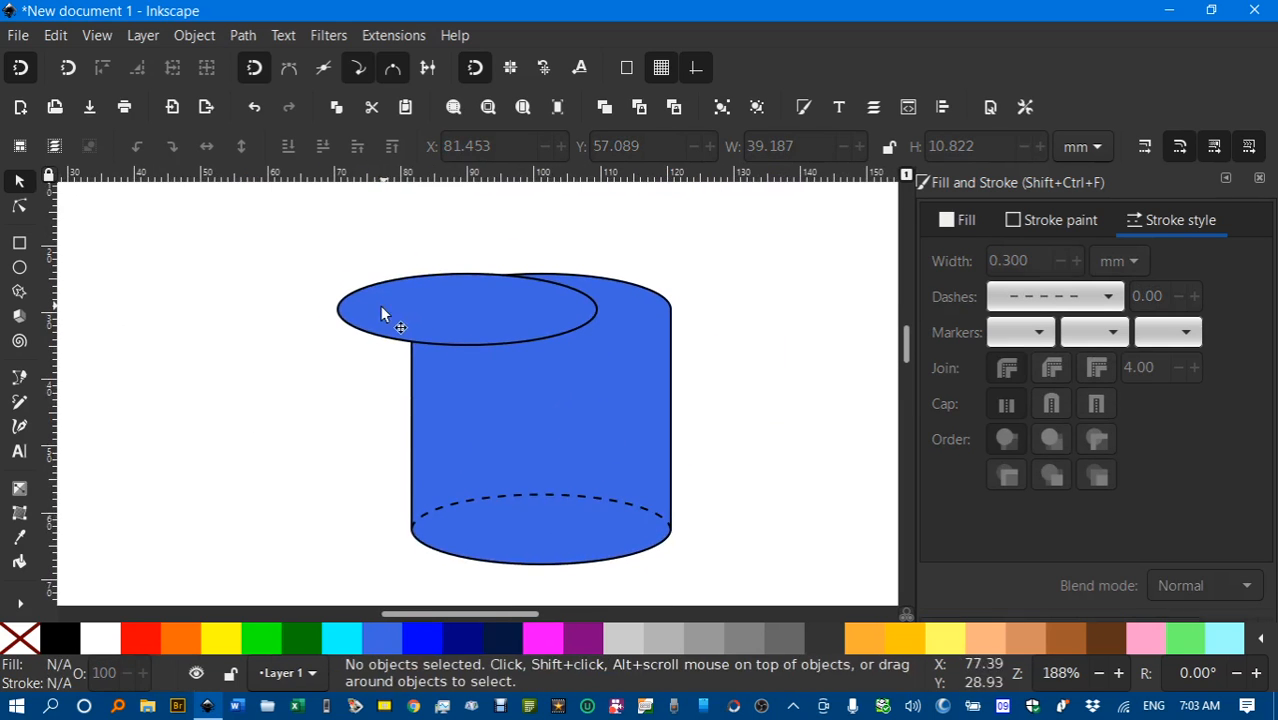
pyautogui.moveTo(415, 300); pyautogui.dragTo(456, 293)
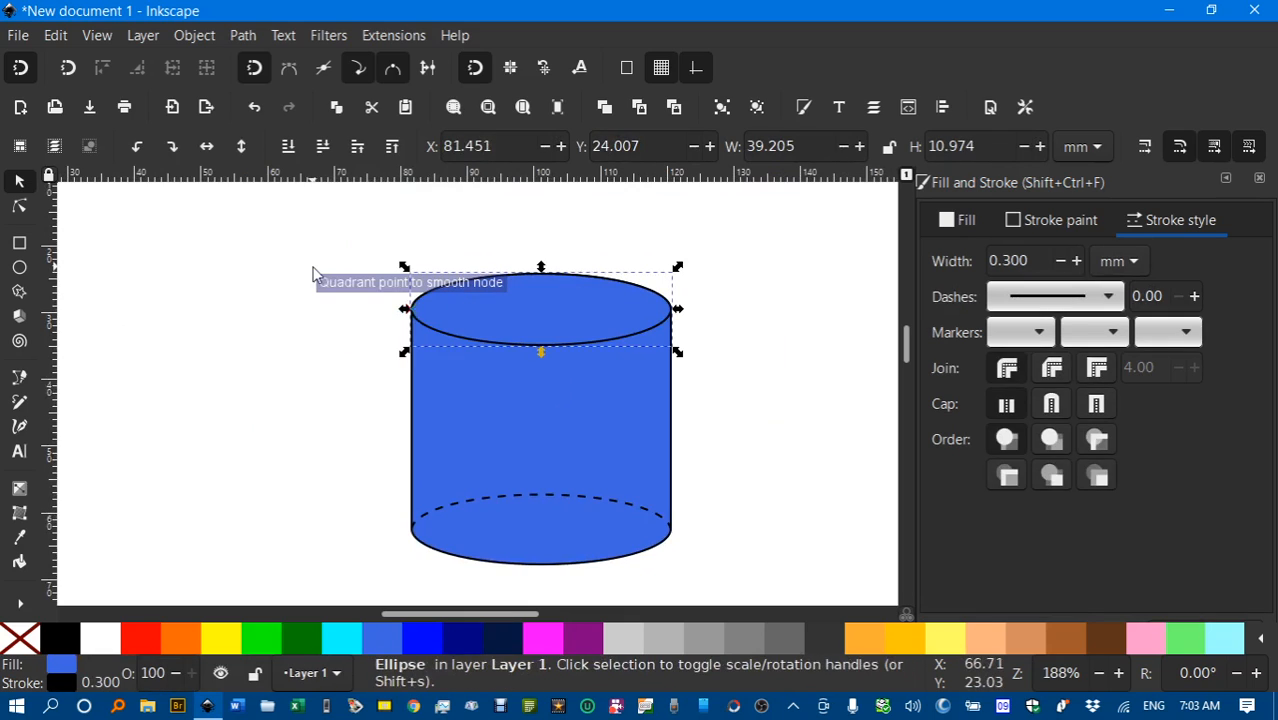
pyautogui.click(306, 247)
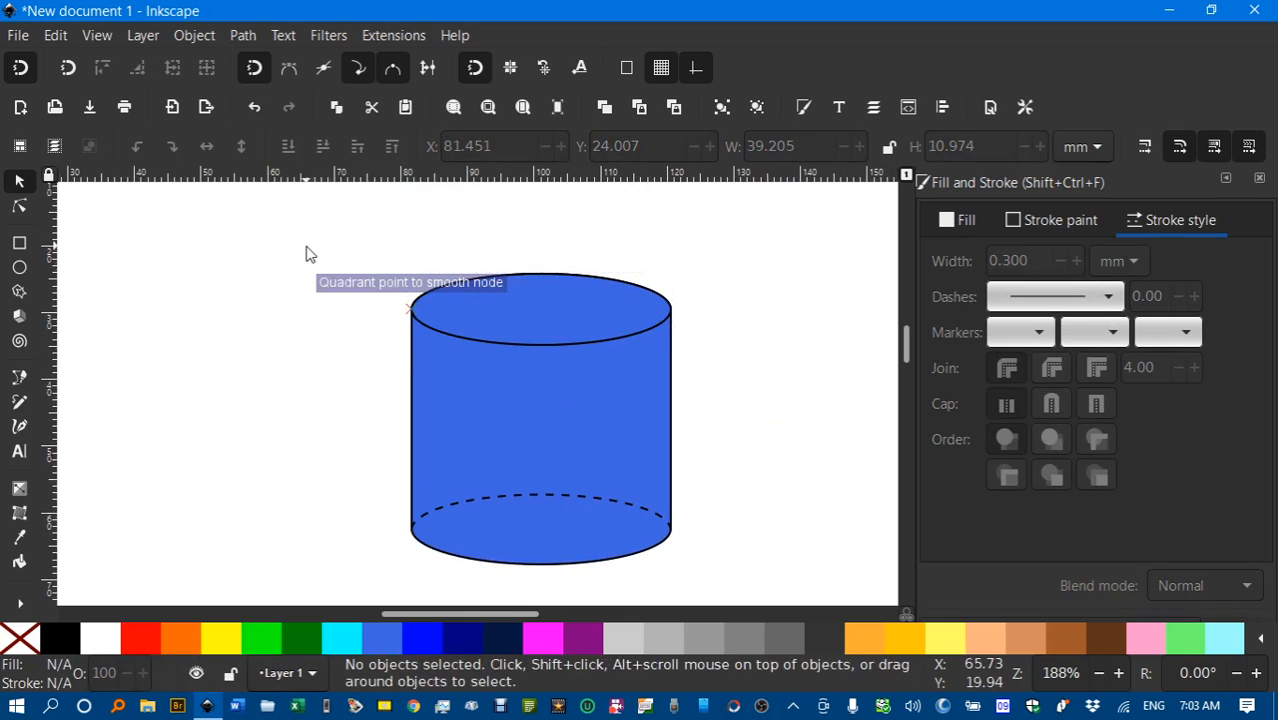
pyautogui.click(492, 418)
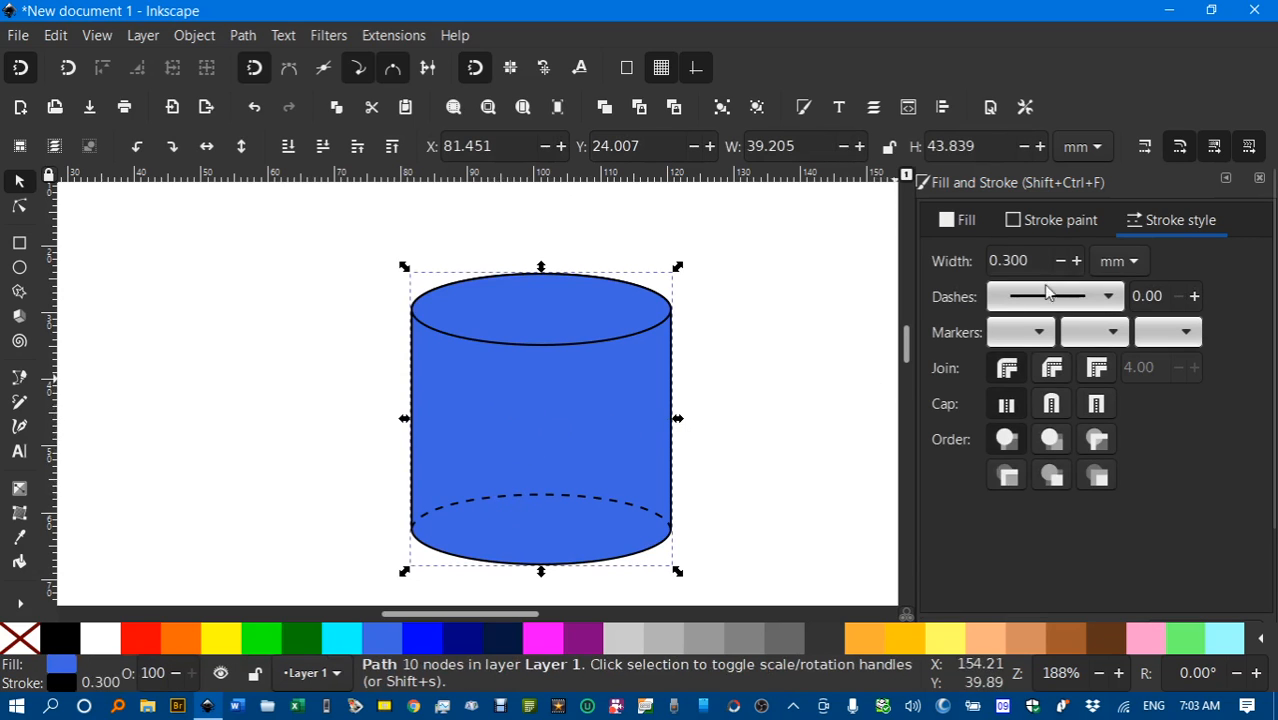
# Raise the fill's HSL Lightness from 56 to 75, giving light blue 90a5eeff.
pyautogui.click(962, 221)
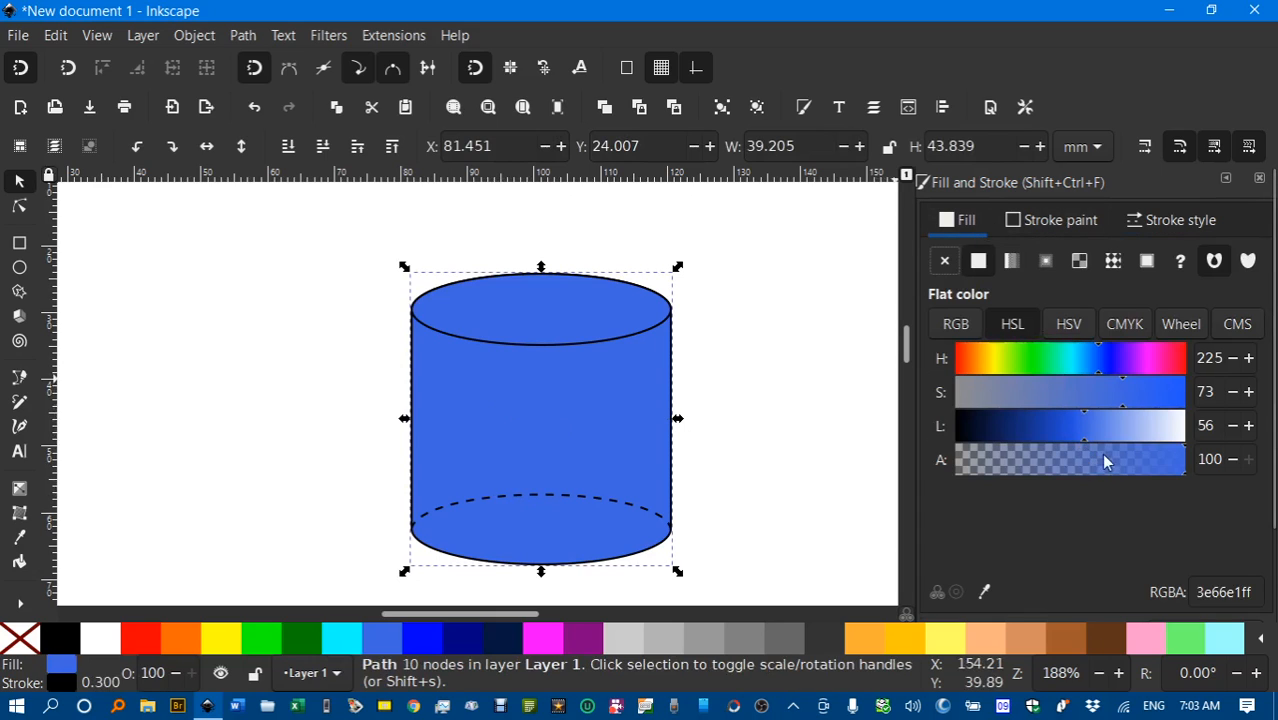
pyautogui.moveTo(1087, 419)
pyautogui.mouseDown()
pyautogui.moveTo(1135, 424)
pyautogui.moveTo(1087, 428)
pyautogui.mouseUp()
pyautogui.moveTo(1184, 477); pyautogui.dragTo(1141, 485)
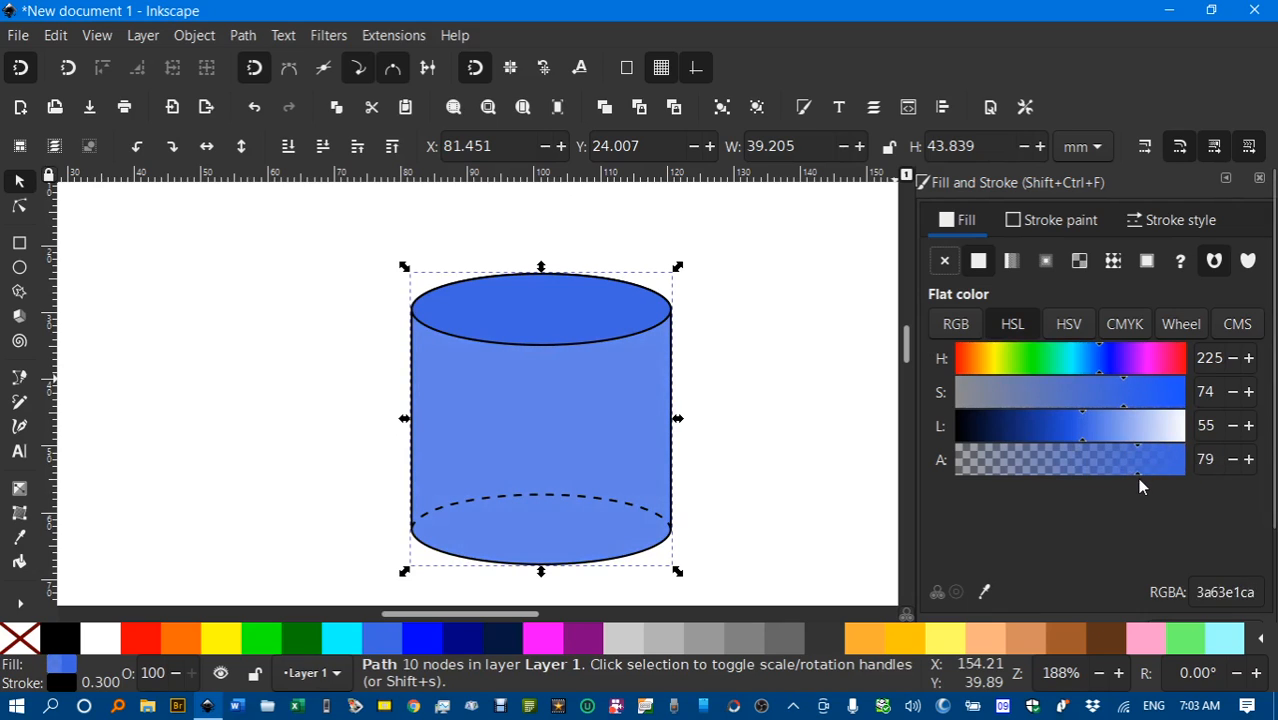
pyautogui.hotkey('ctrl', 'z')
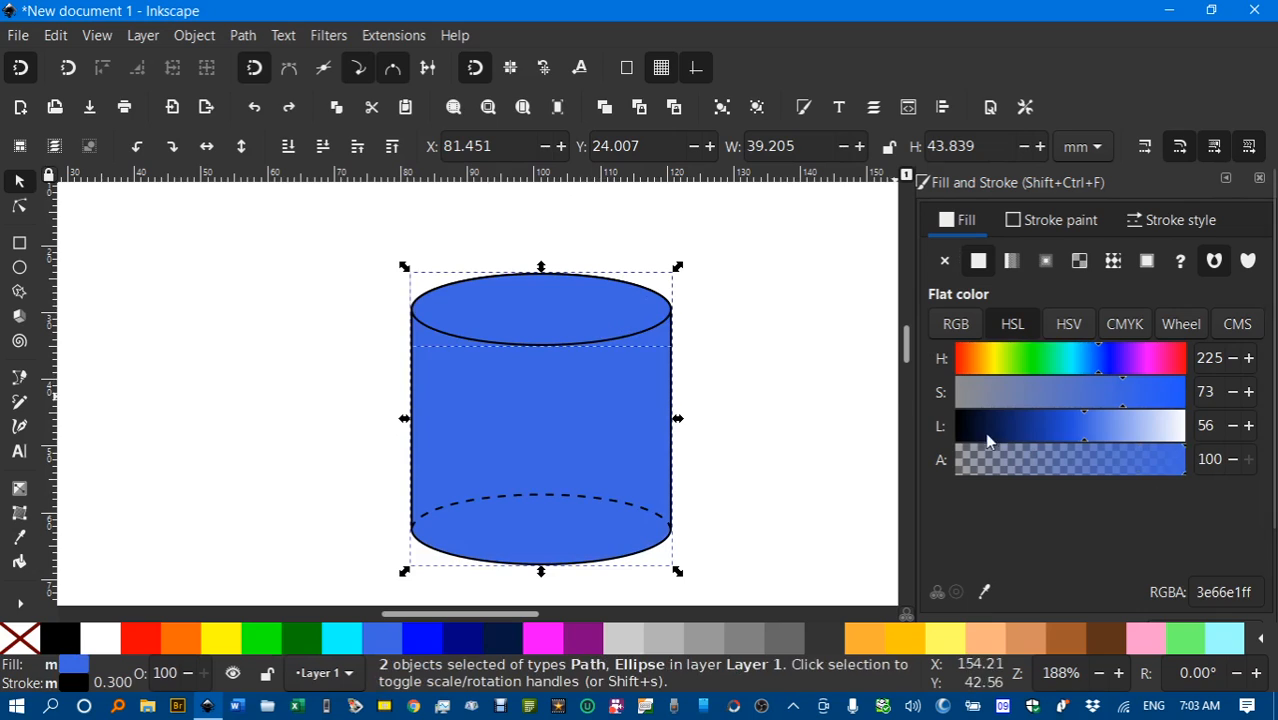
pyautogui.moveTo(1084, 439); pyautogui.dragTo(1126, 439)
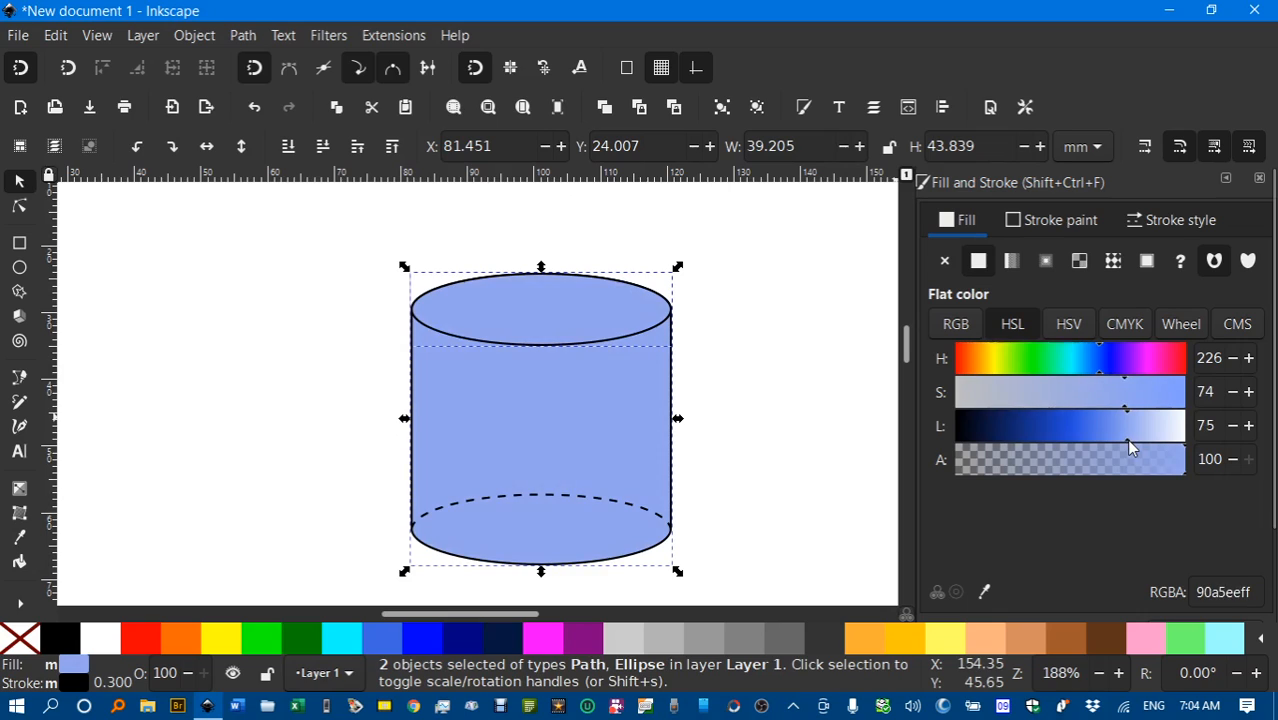
pyautogui.click(737, 375)
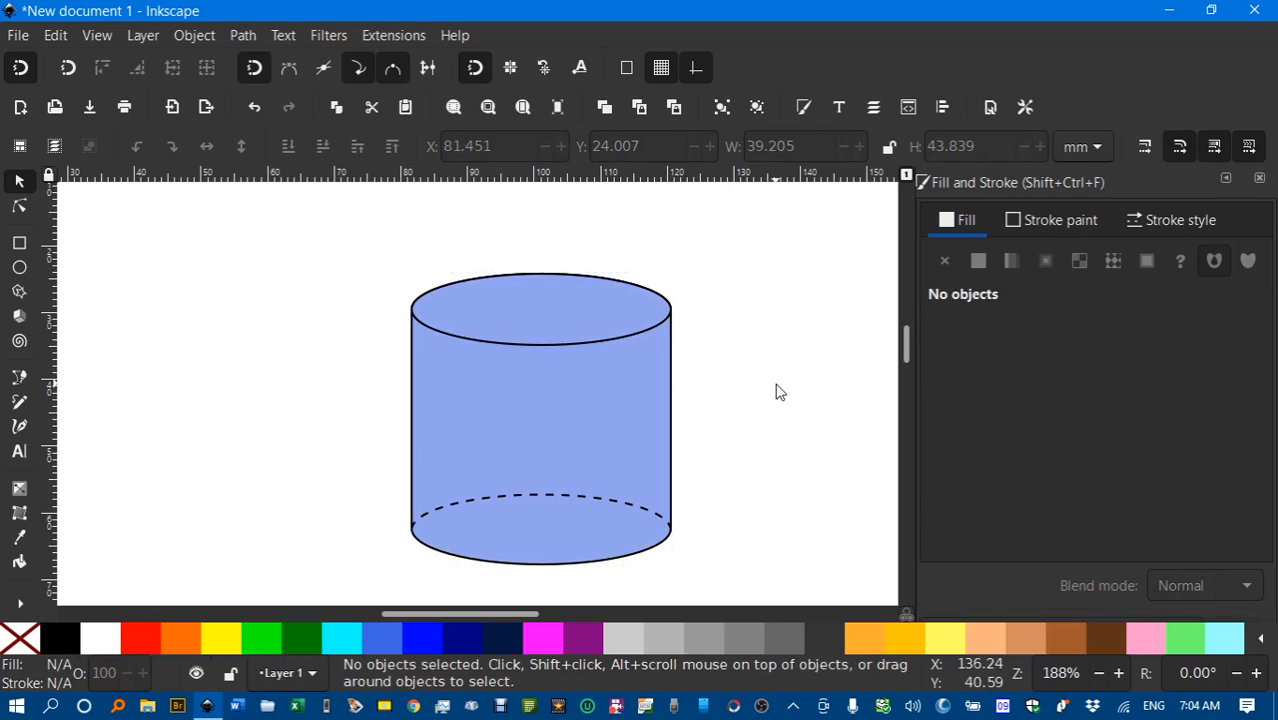